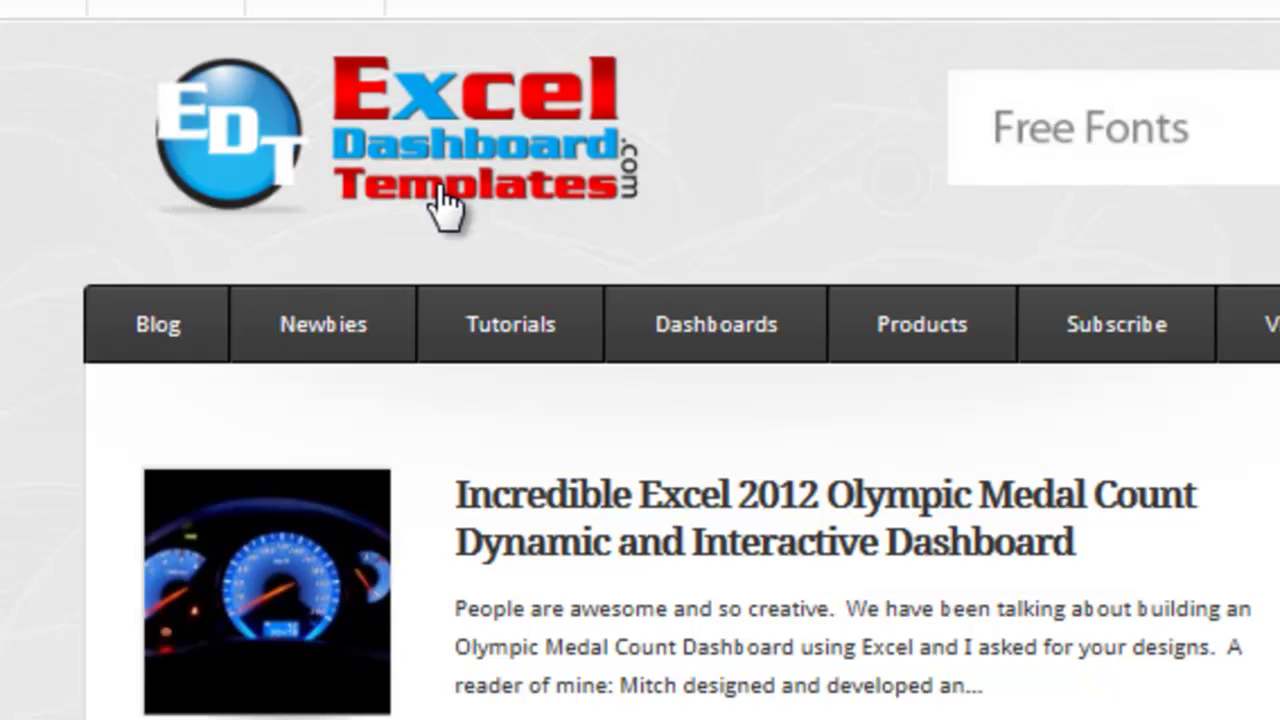
click(692, 198)
click(328, 234)
click(618, 210)
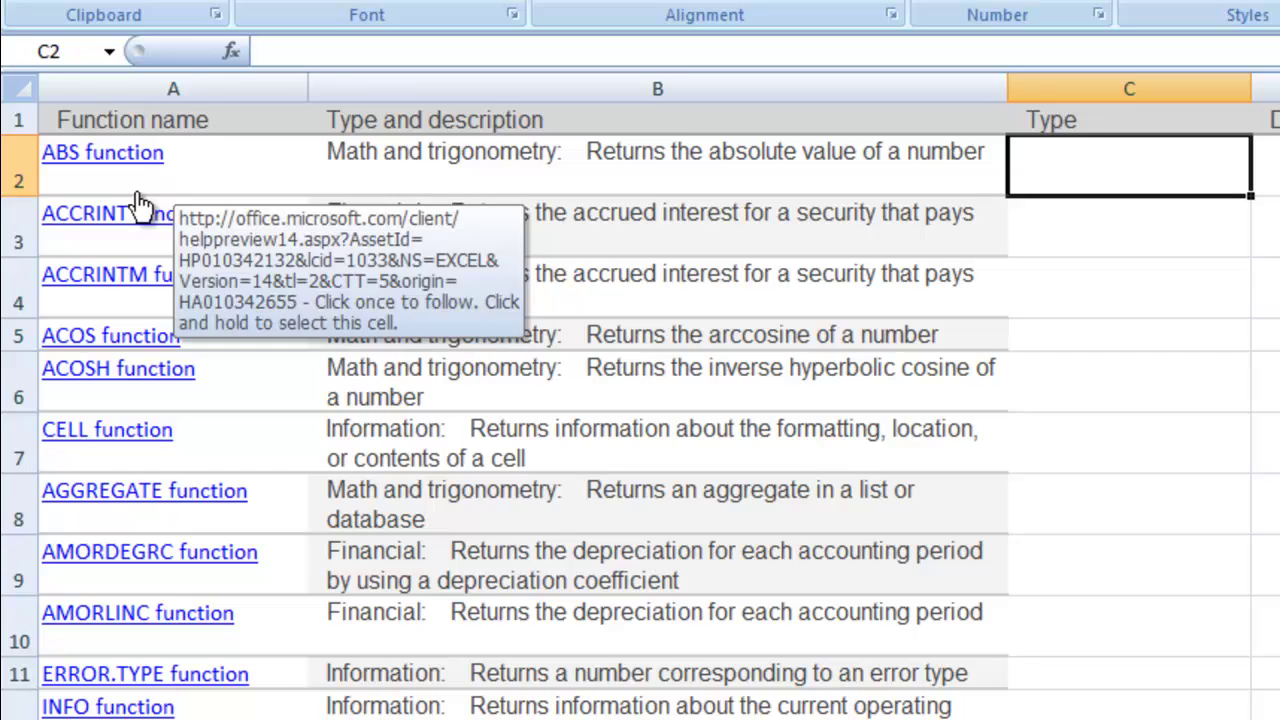
Examine the Type and description entries in column B to see how a colon separates the function type from its description
click(438, 170)
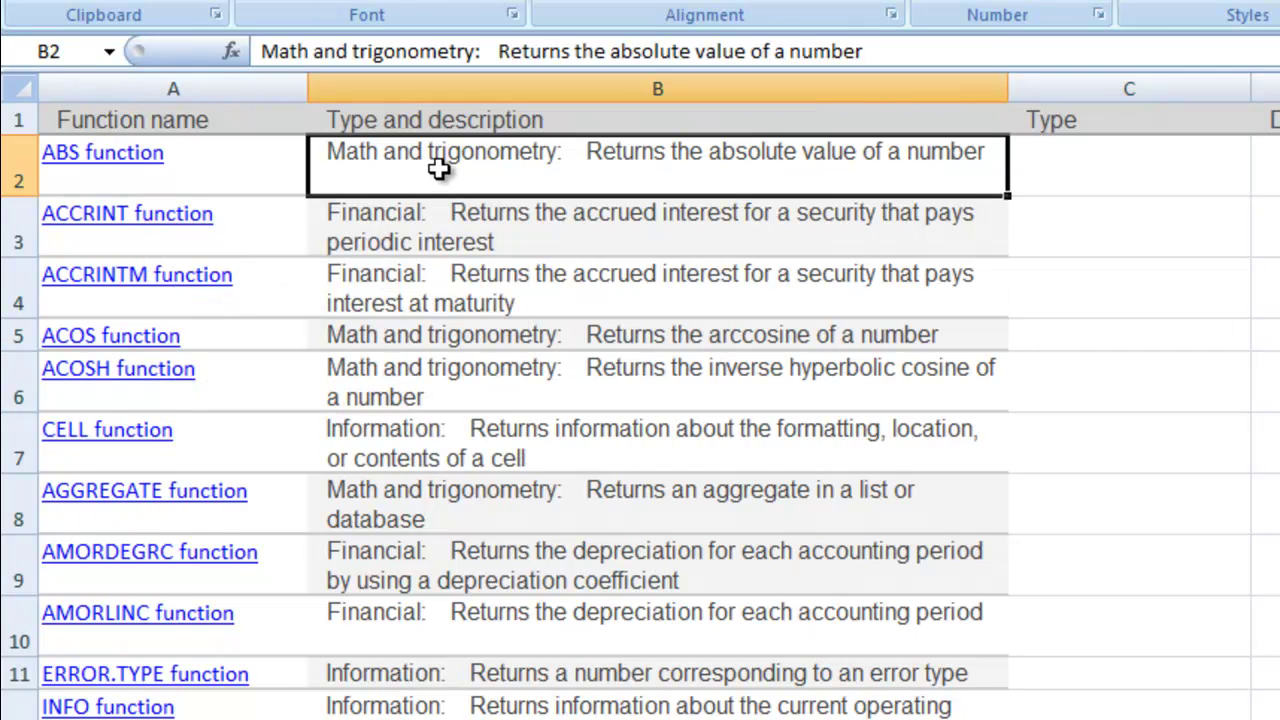
click(427, 220)
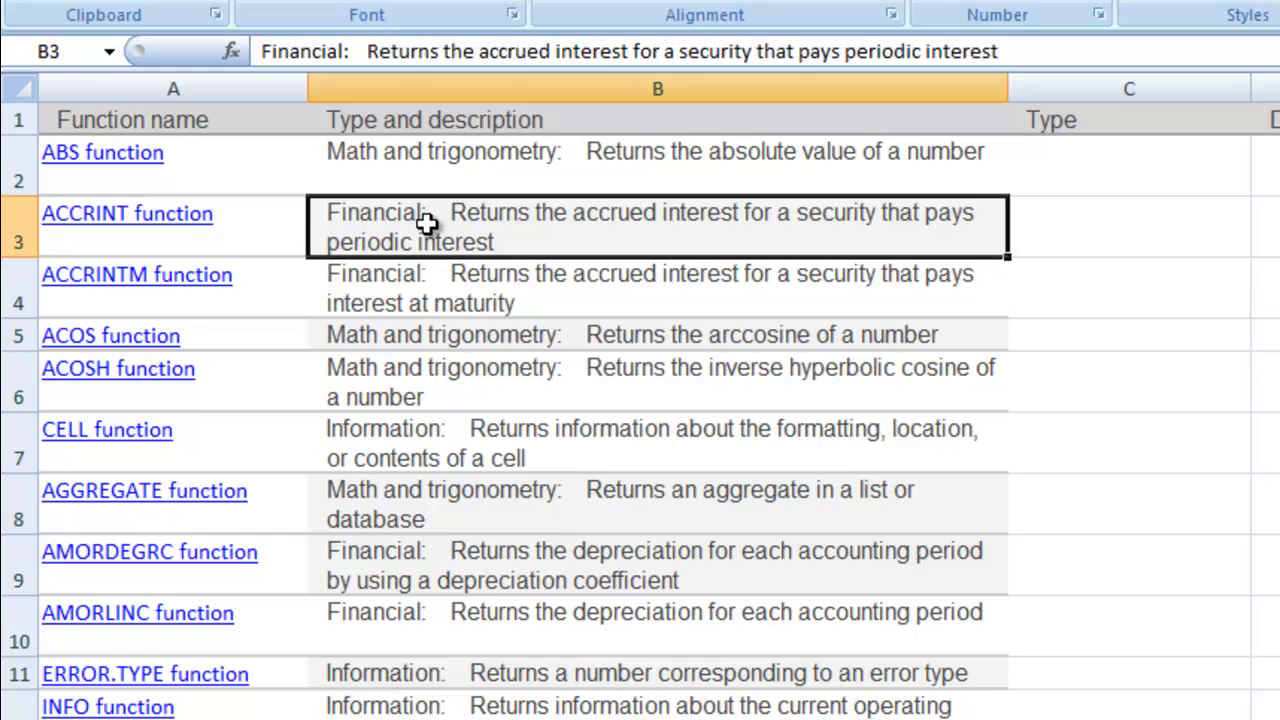
click(430, 337)
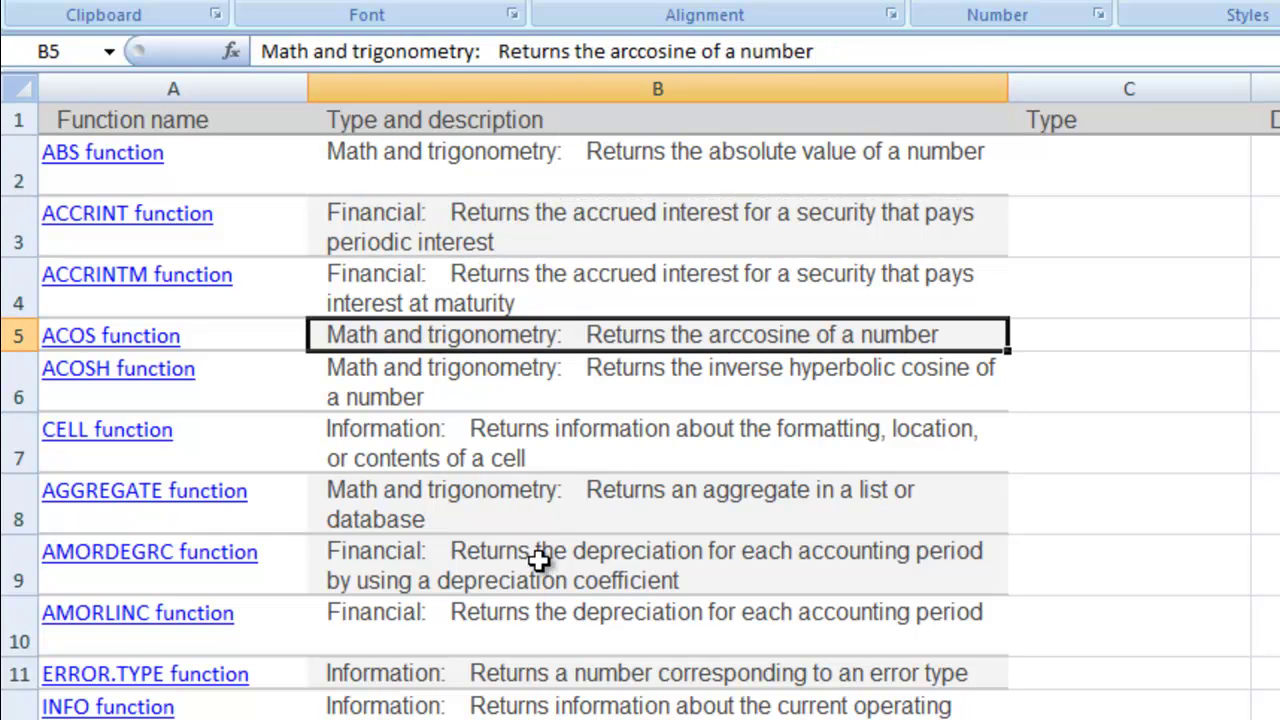
click(456, 460)
click(417, 670)
click(412, 718)
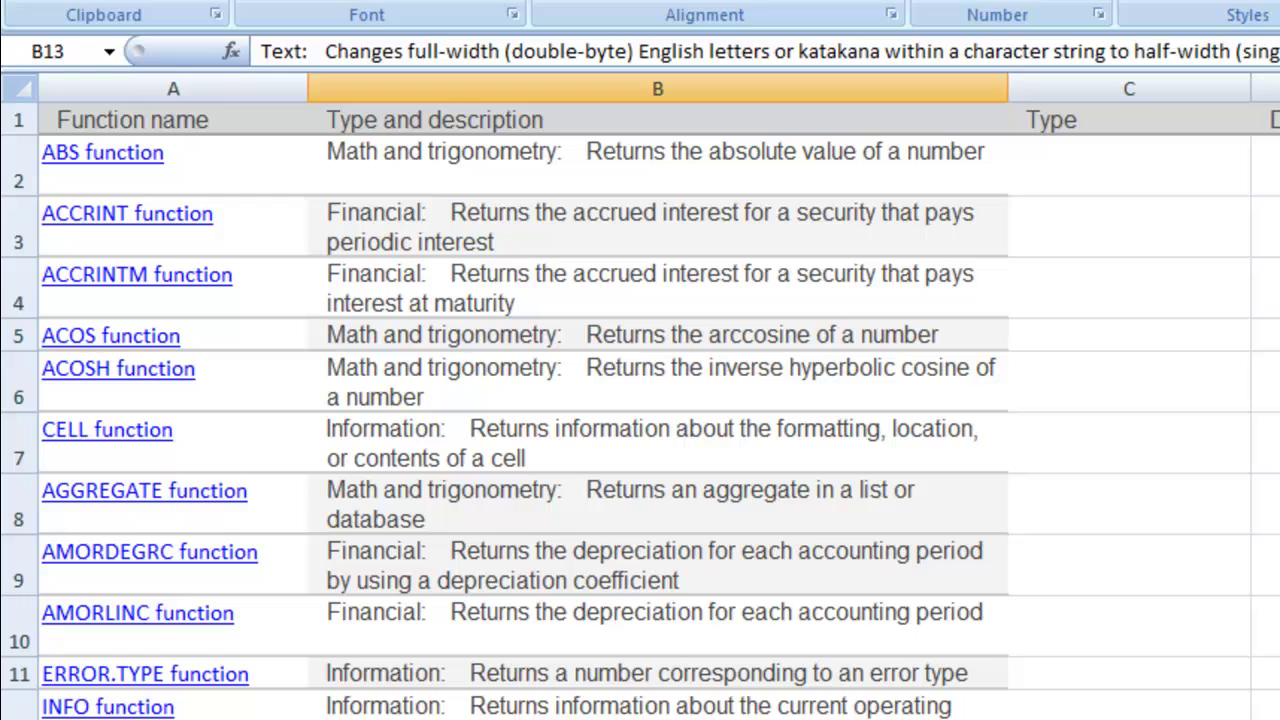
click(610, 150)
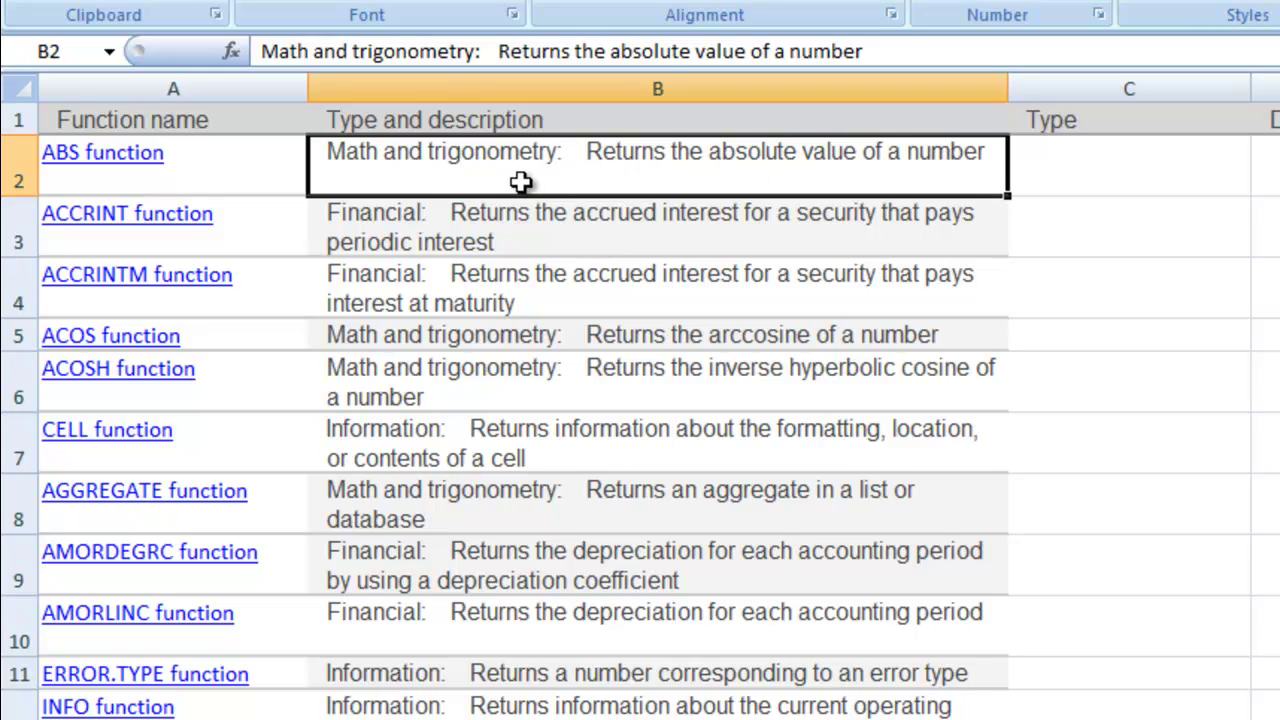
Enter the formula =LEFT(B2,FIND(":",B2)) in cell C2 to extract the function type from B2
click(1072, 175)
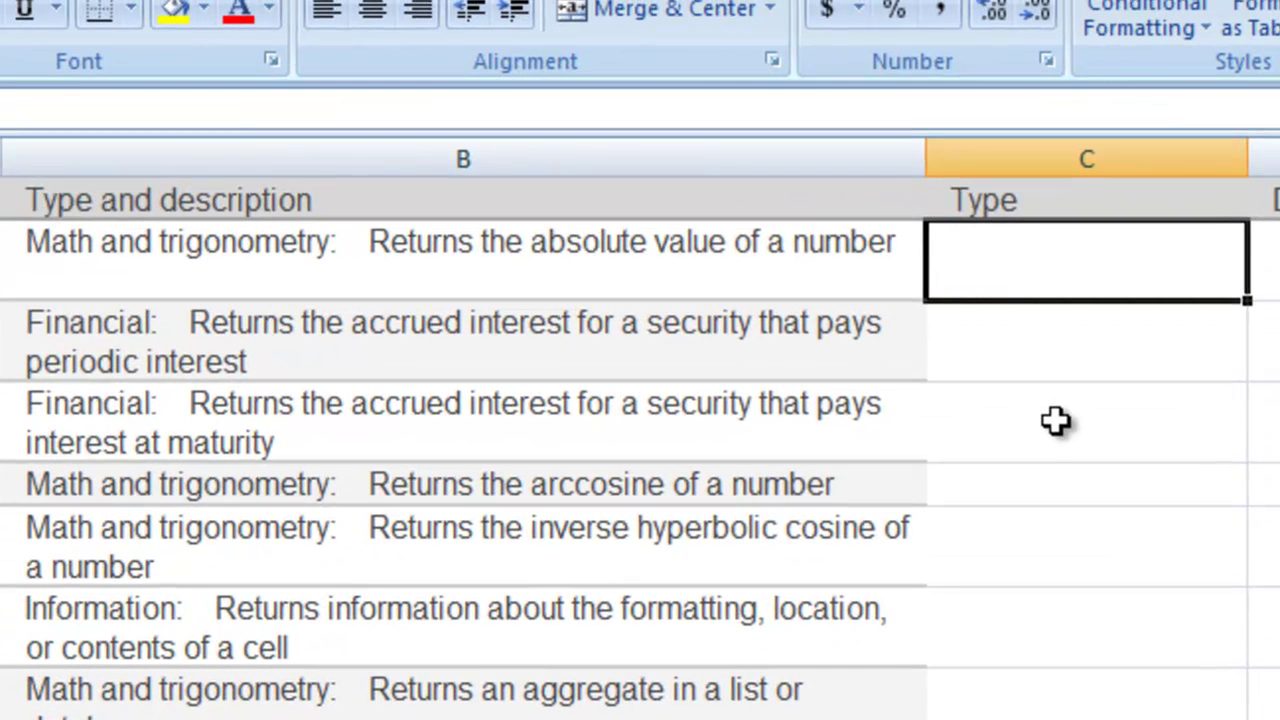
text(=)
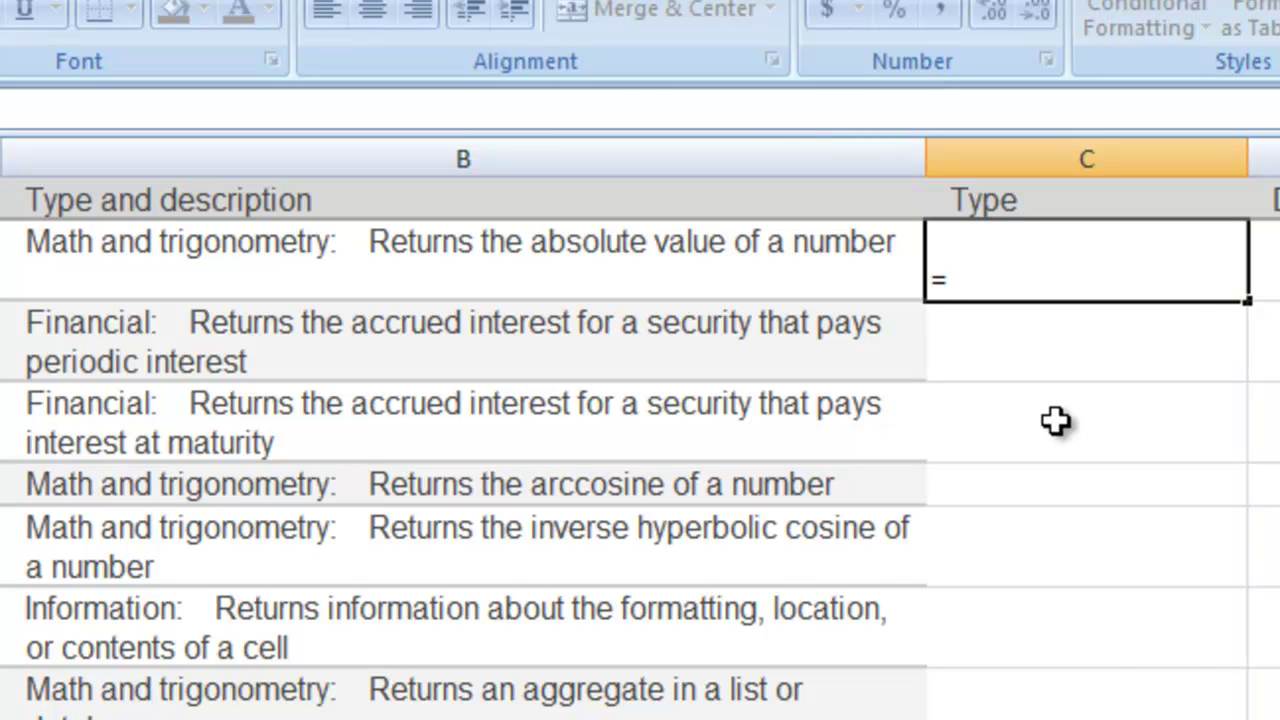
text(left()
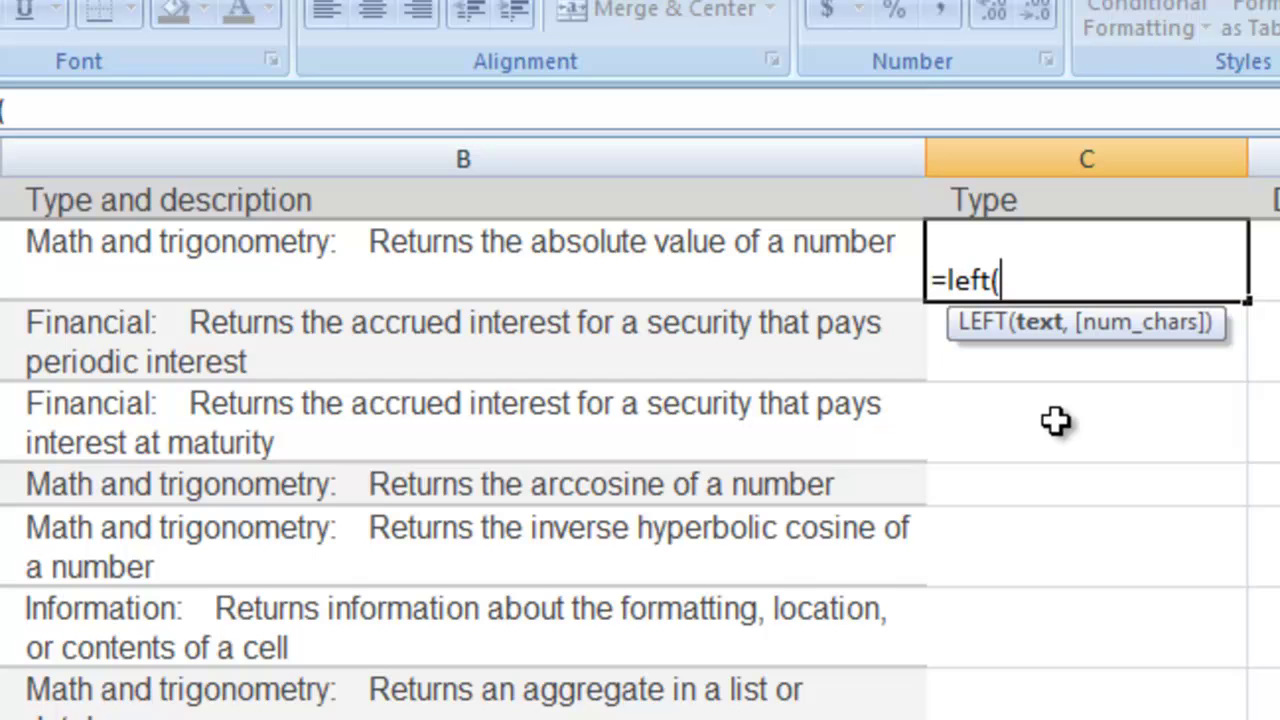
click(652, 230)
text(,)
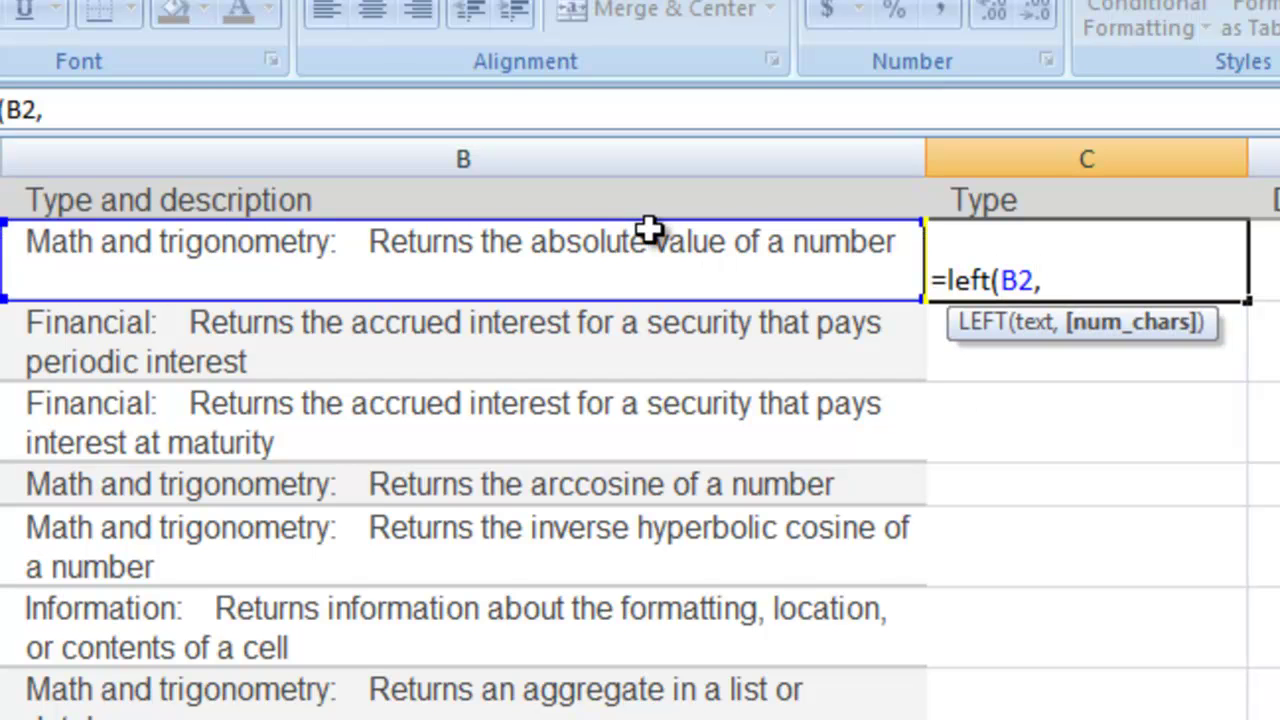
text(find()
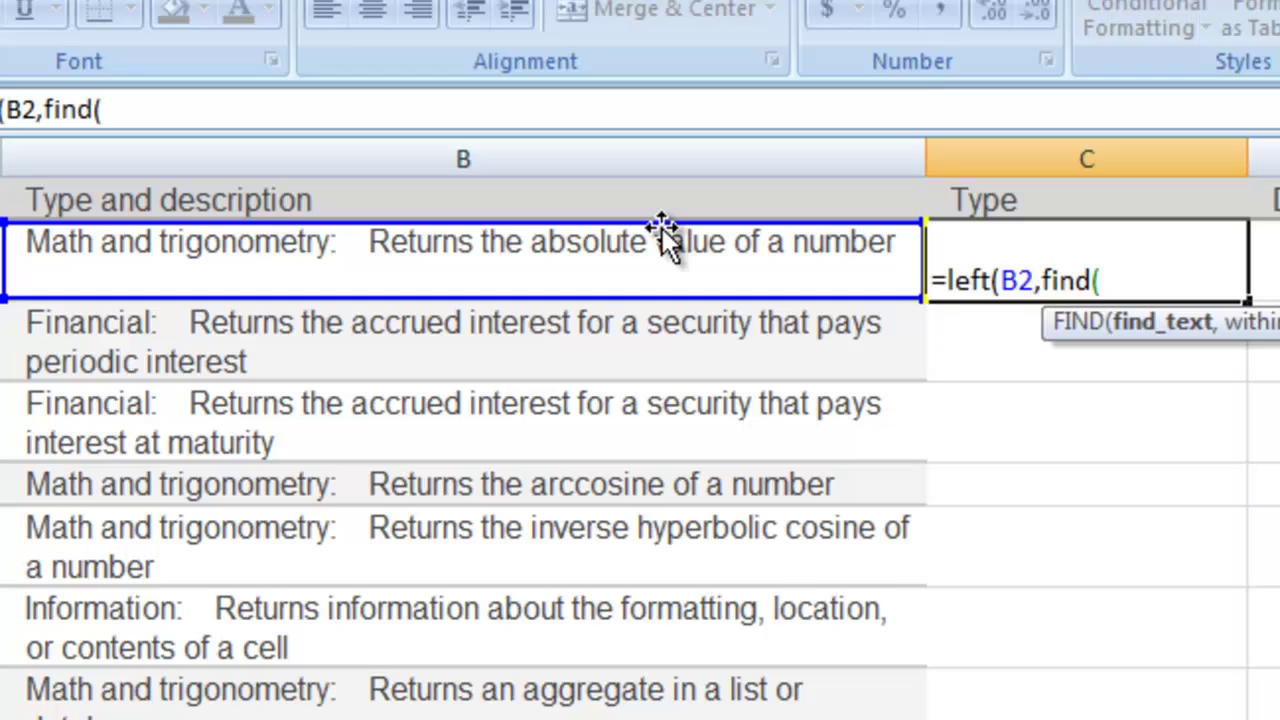
text(":",)
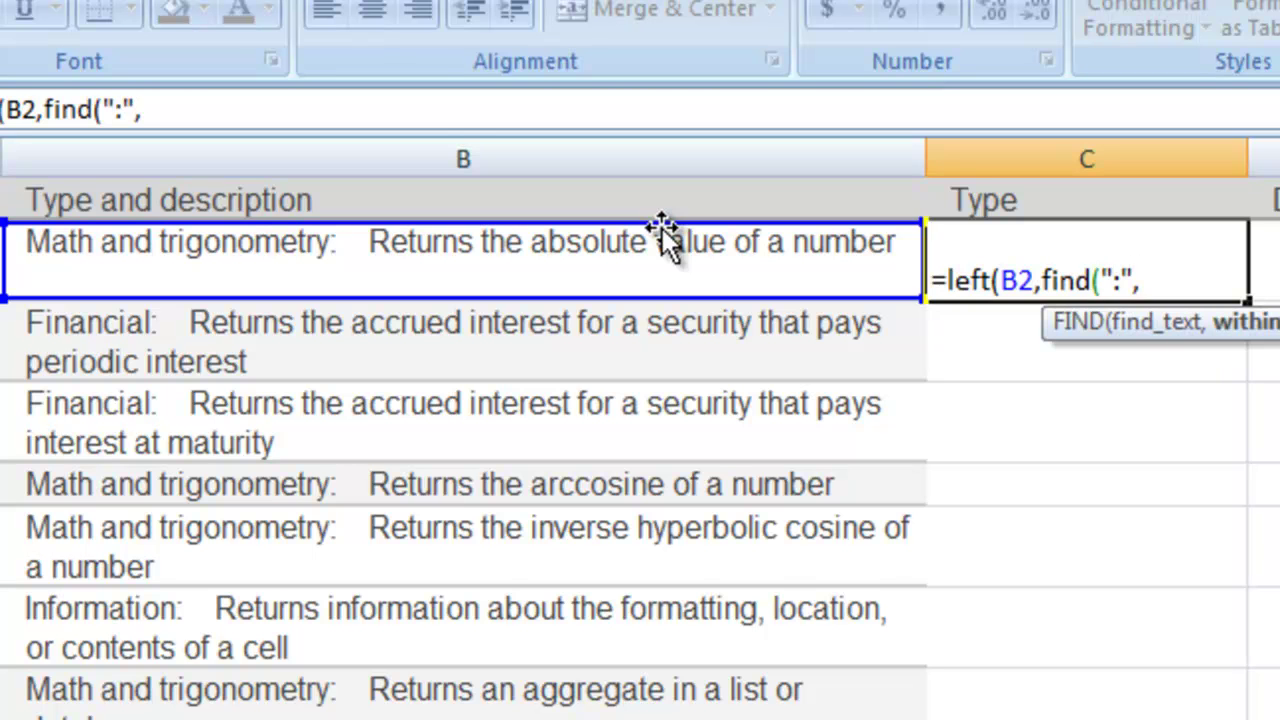
click(676, 252)
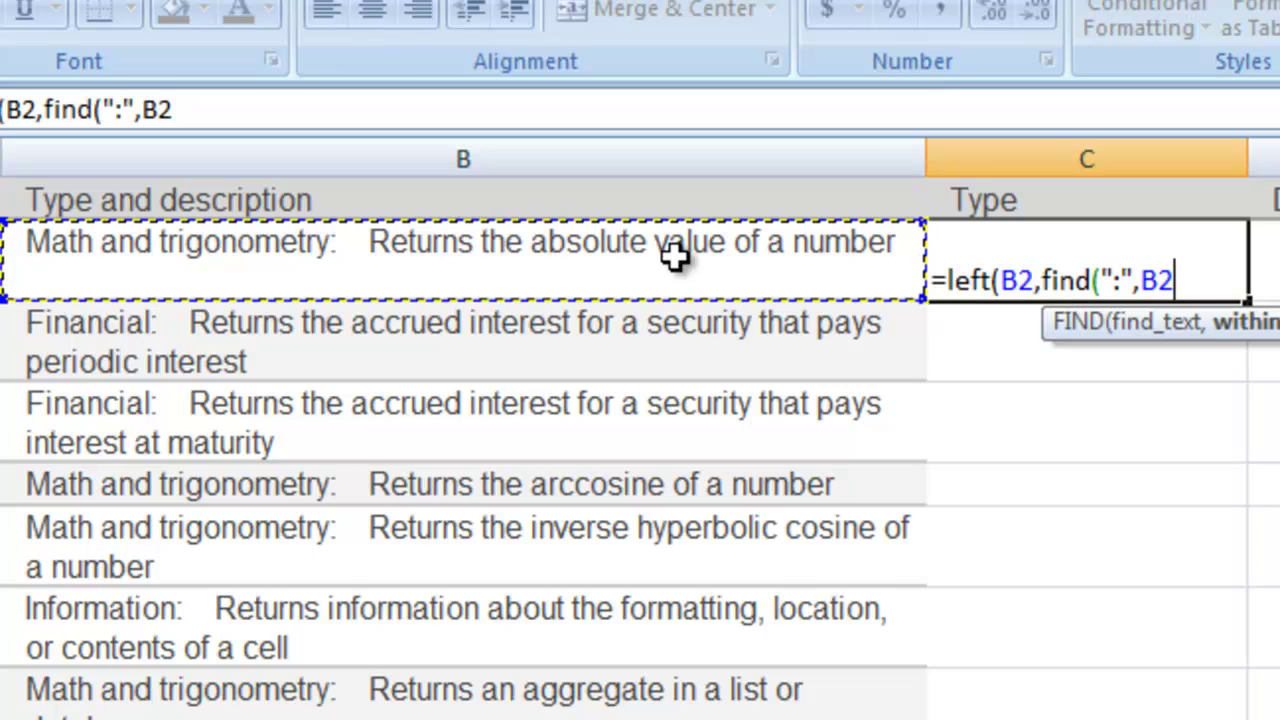
text()))
key(Return)
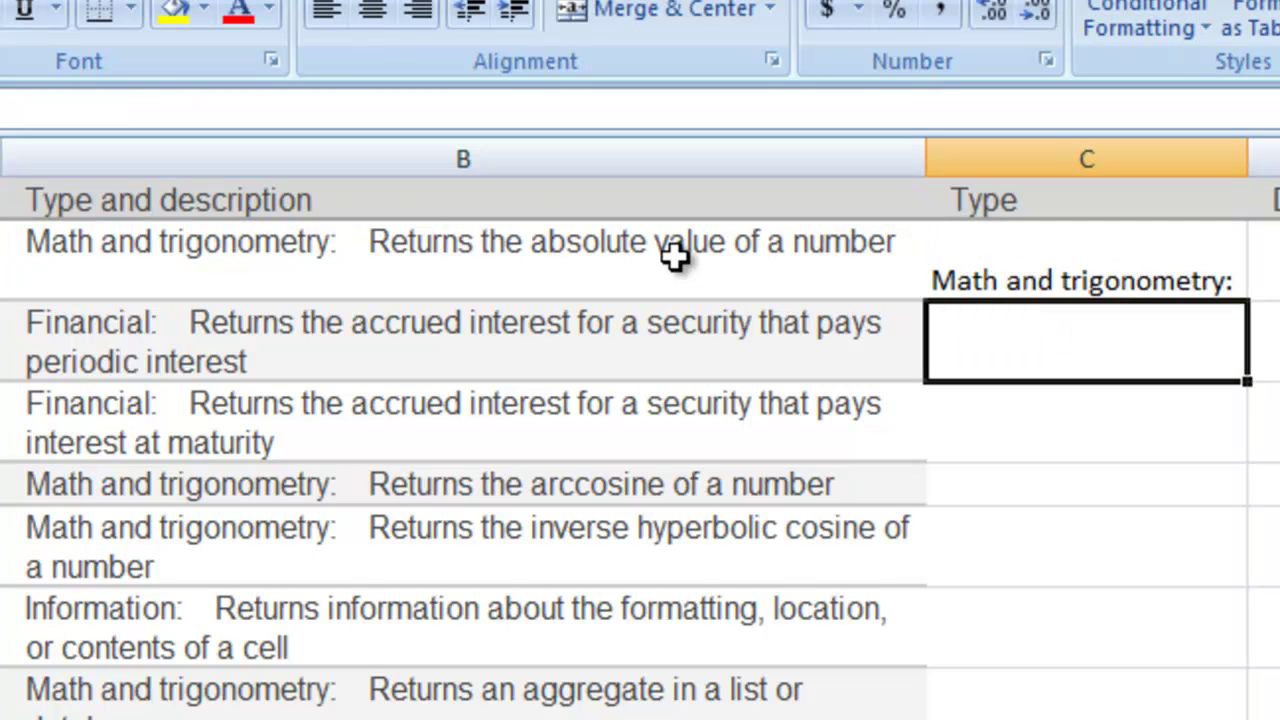
Change the C2 formula to =LEFT(B2,FIND(":",B2)-1) to leave out the colon, and fill it down the Type column
click(996, 274)
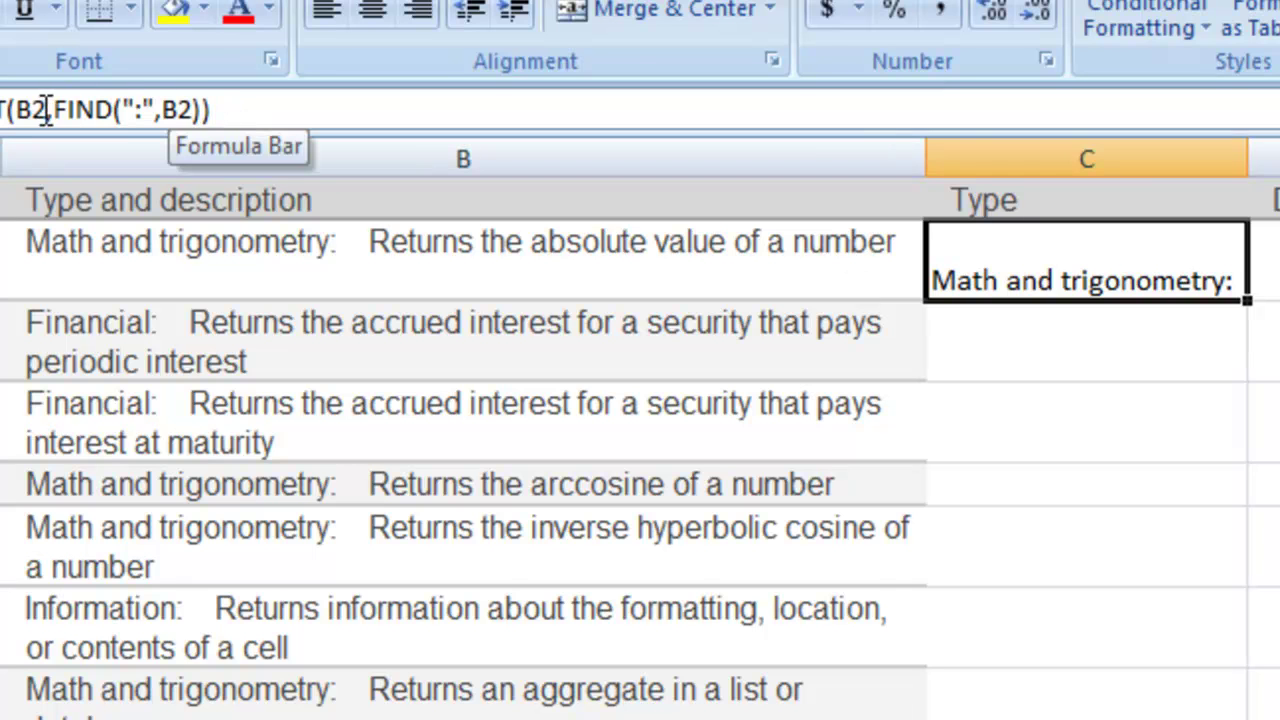
click(200, 110)
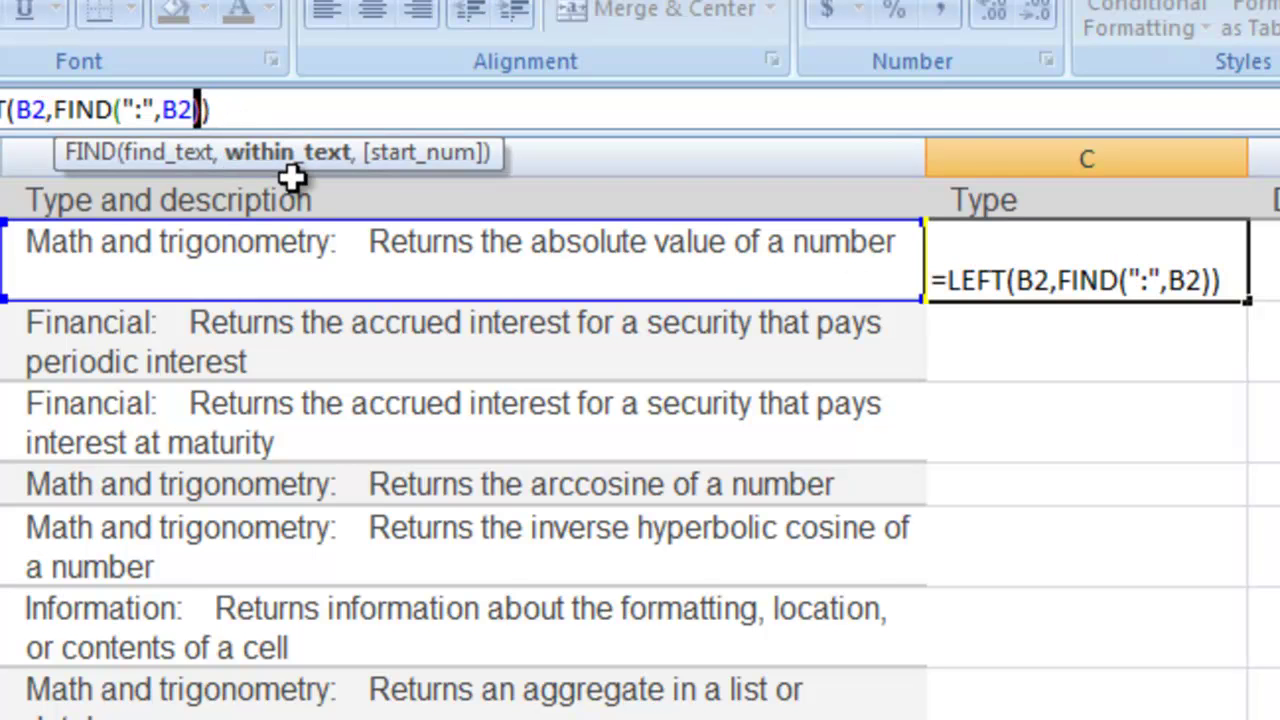
key(Right)
text(-)
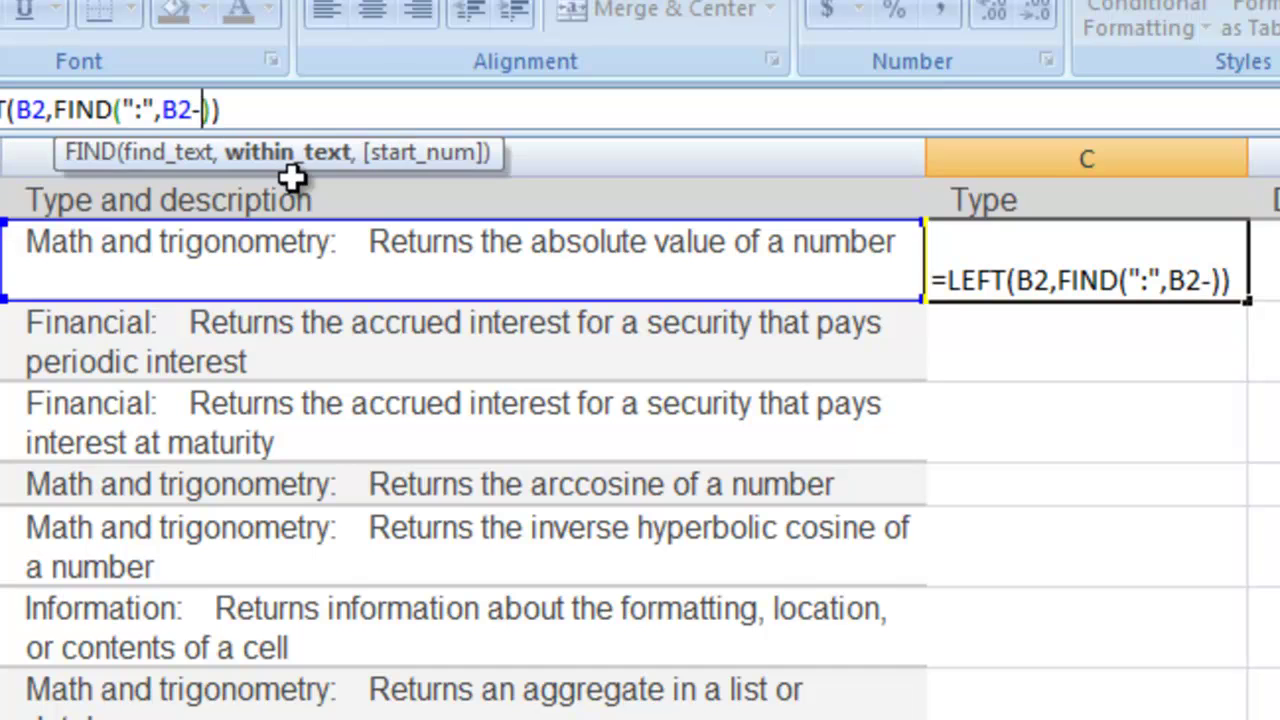
key(BackSpace)
key(Right)
text(-1)
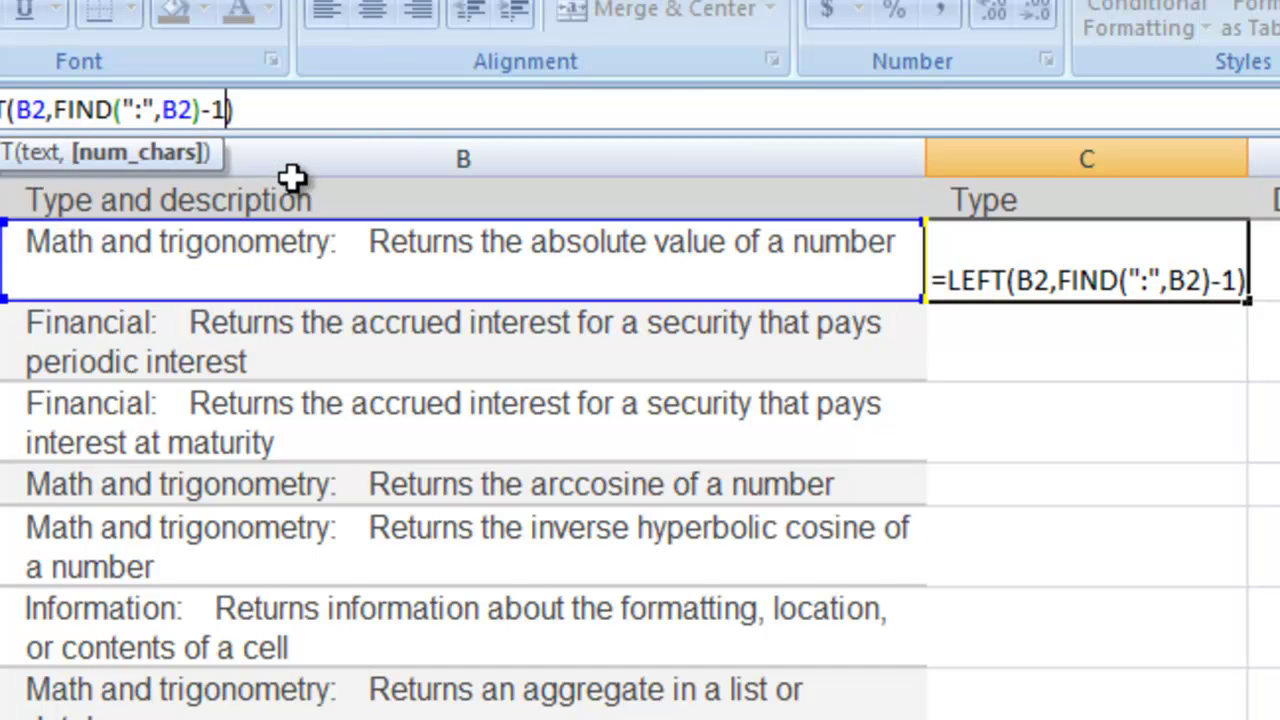
key(Return)
click(950, 289)
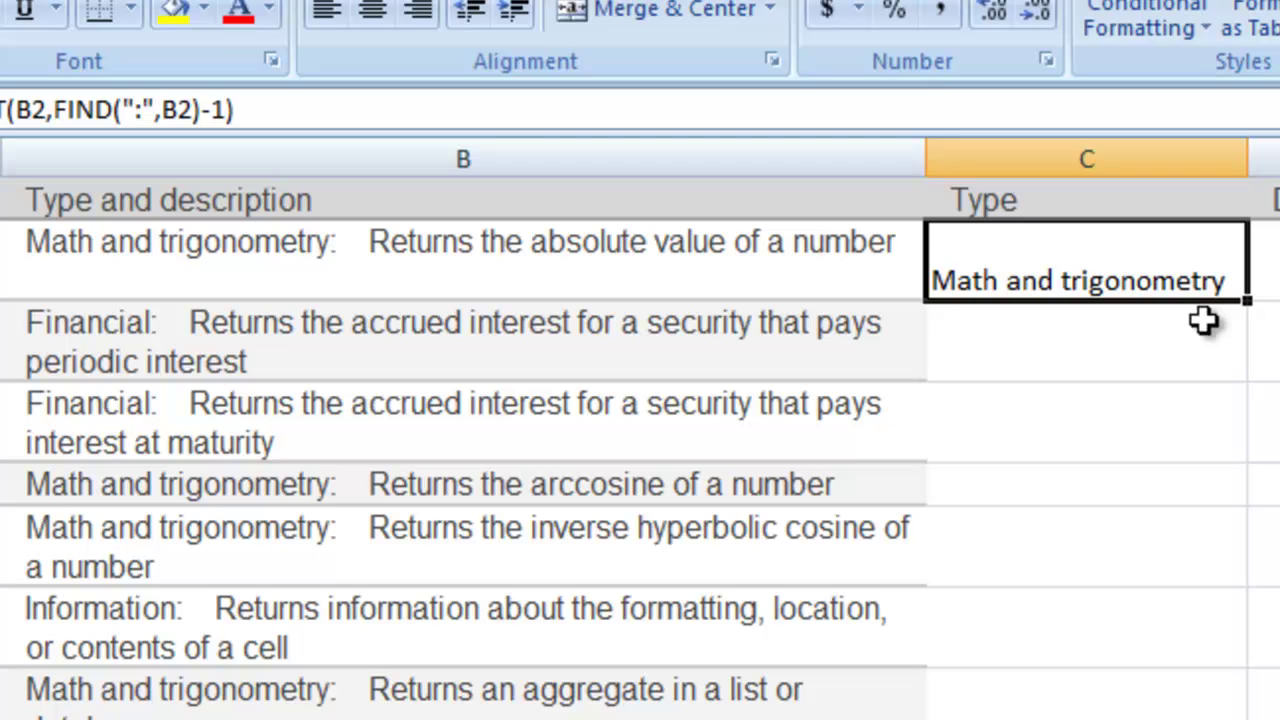
drag(1258, 290, 1248, 690)
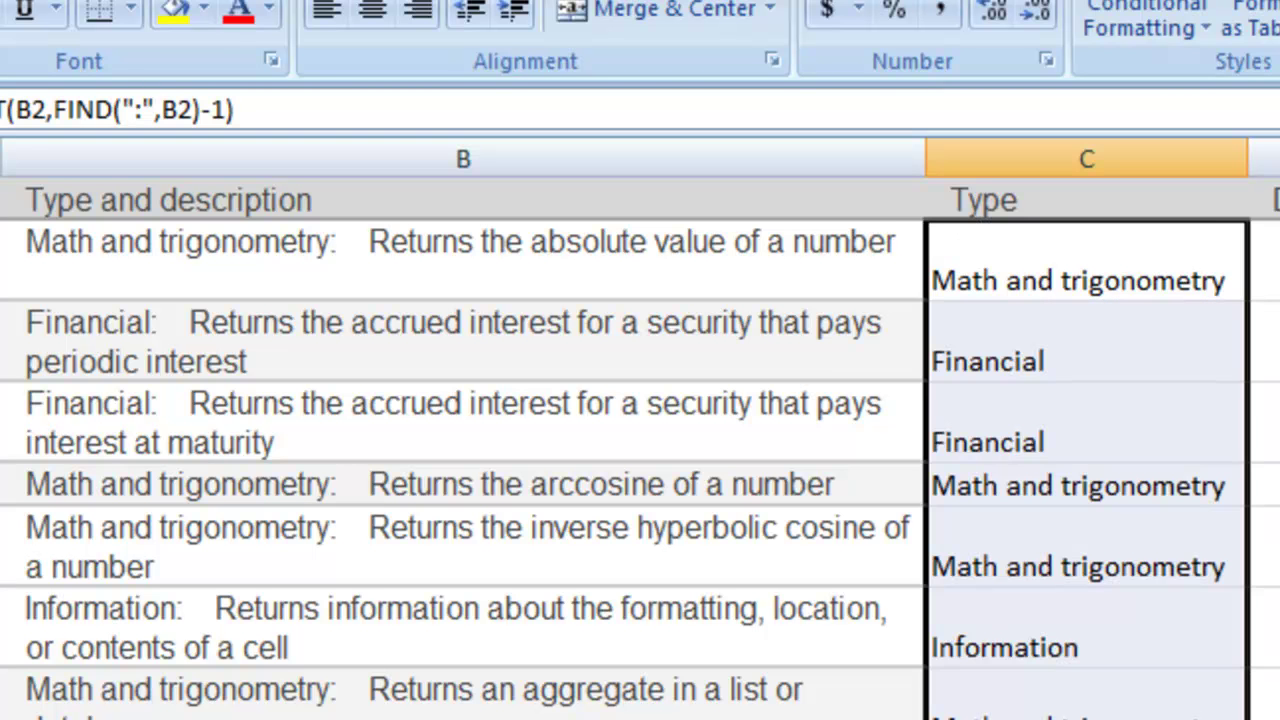
On the worksheet with the "using Formula" columns, fill the formulas in C2:D2 down through row 12
key(Right)
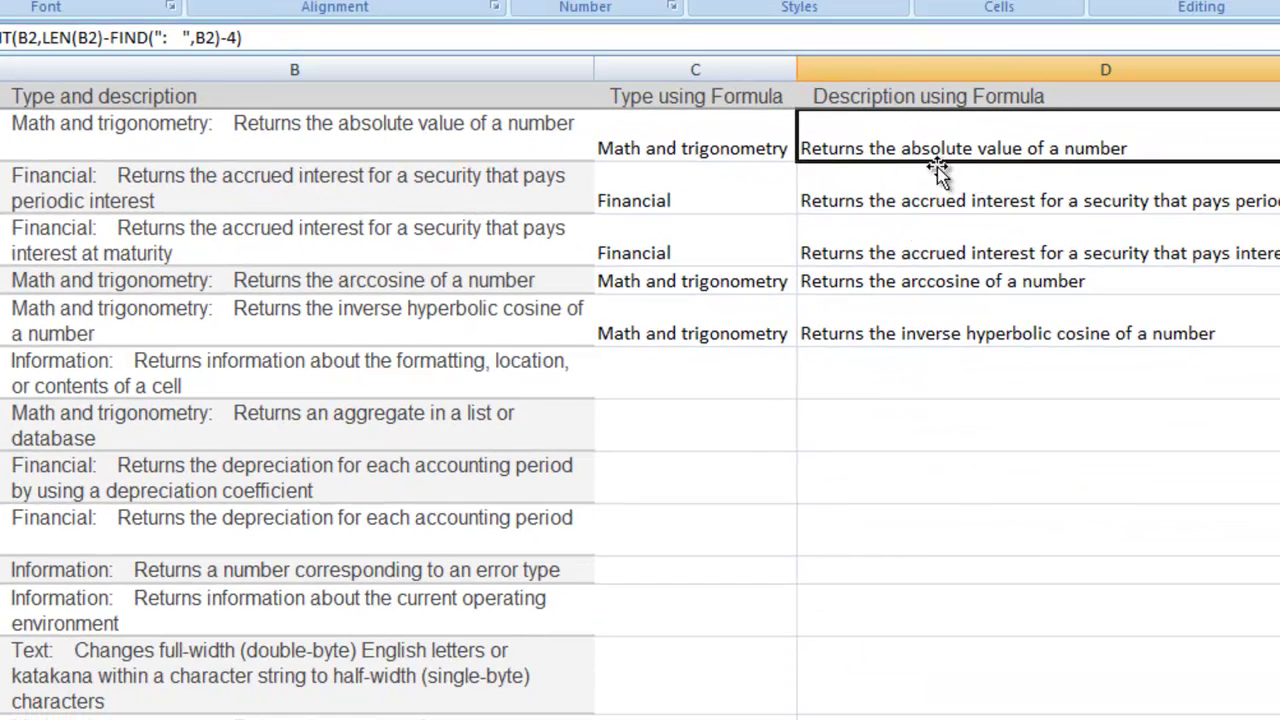
click(762, 138)
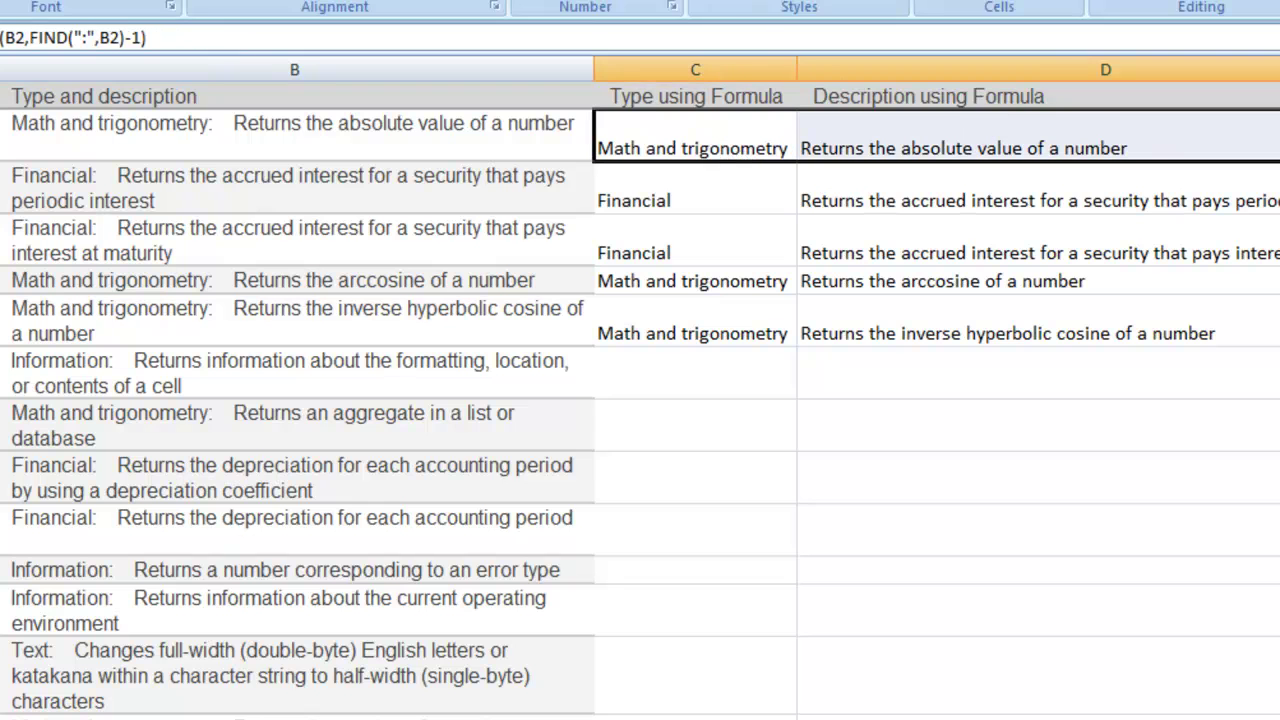
drag(1278, 160, 1270, 632)
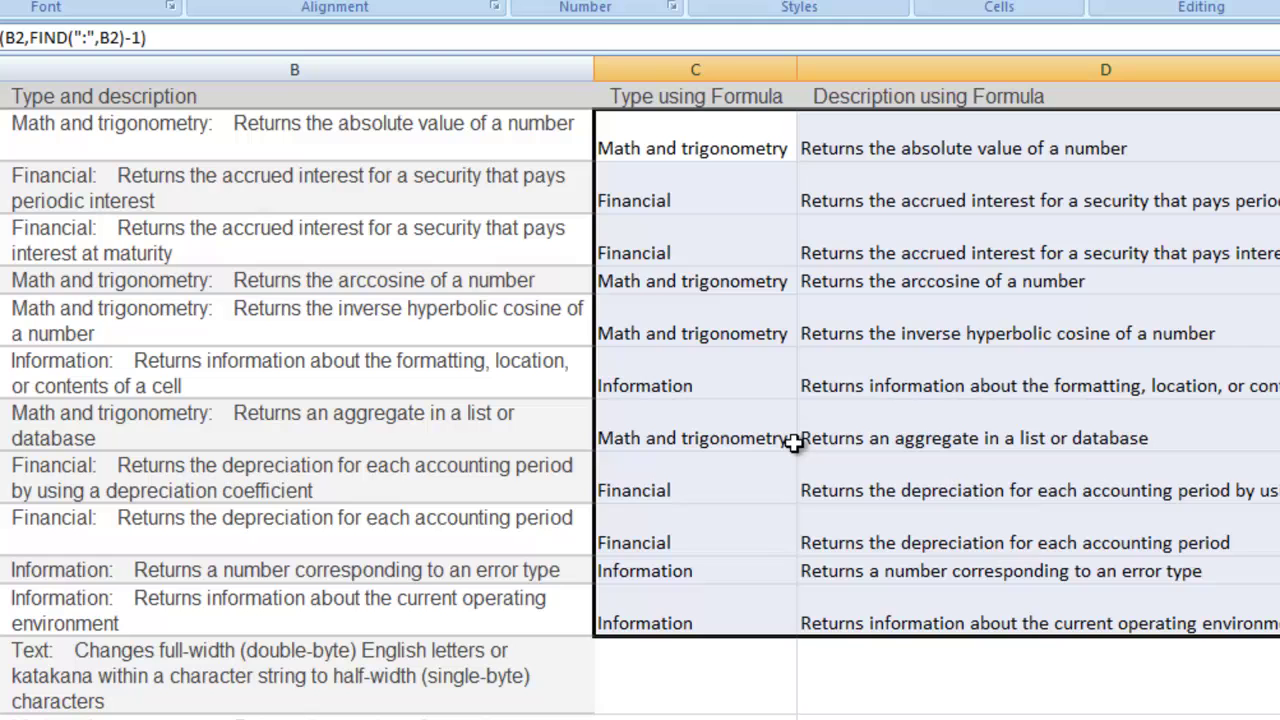
click(678, 185)
click(720, 143)
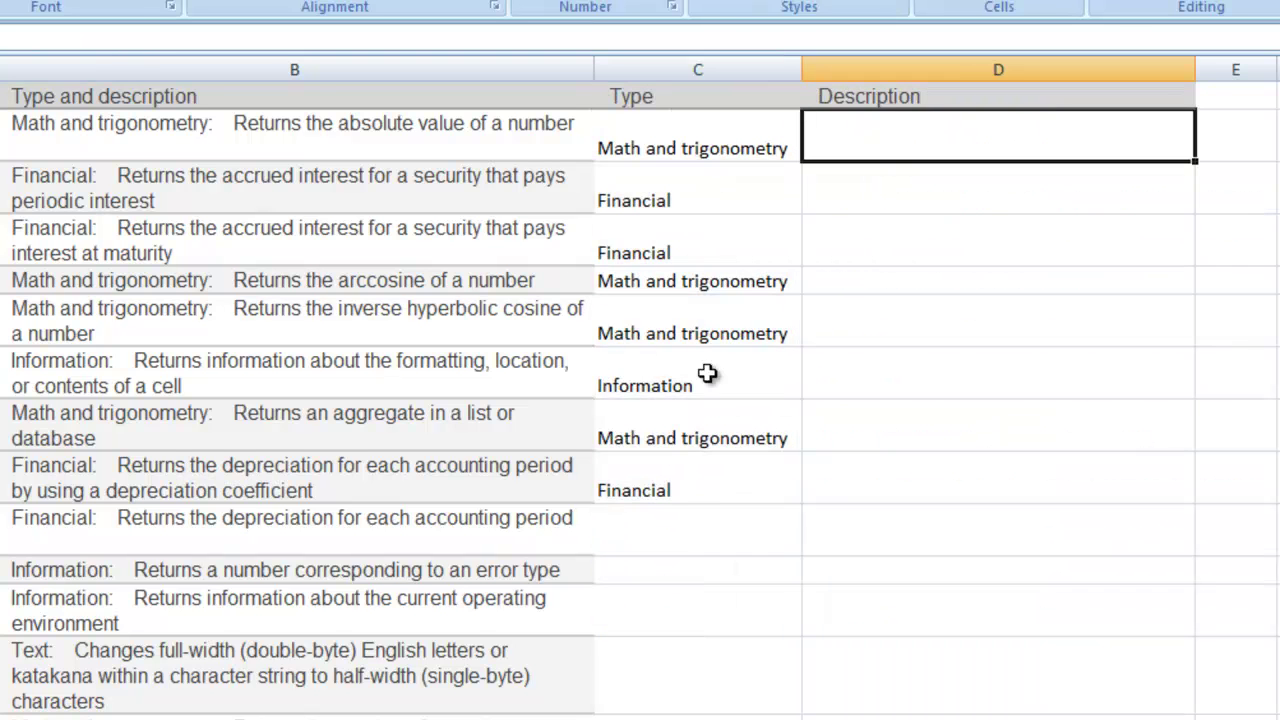
Clear the extracted types from C2:C9 on the worksheet with the Type and Description columns
drag(691, 123, 620, 489)
key(Delete)
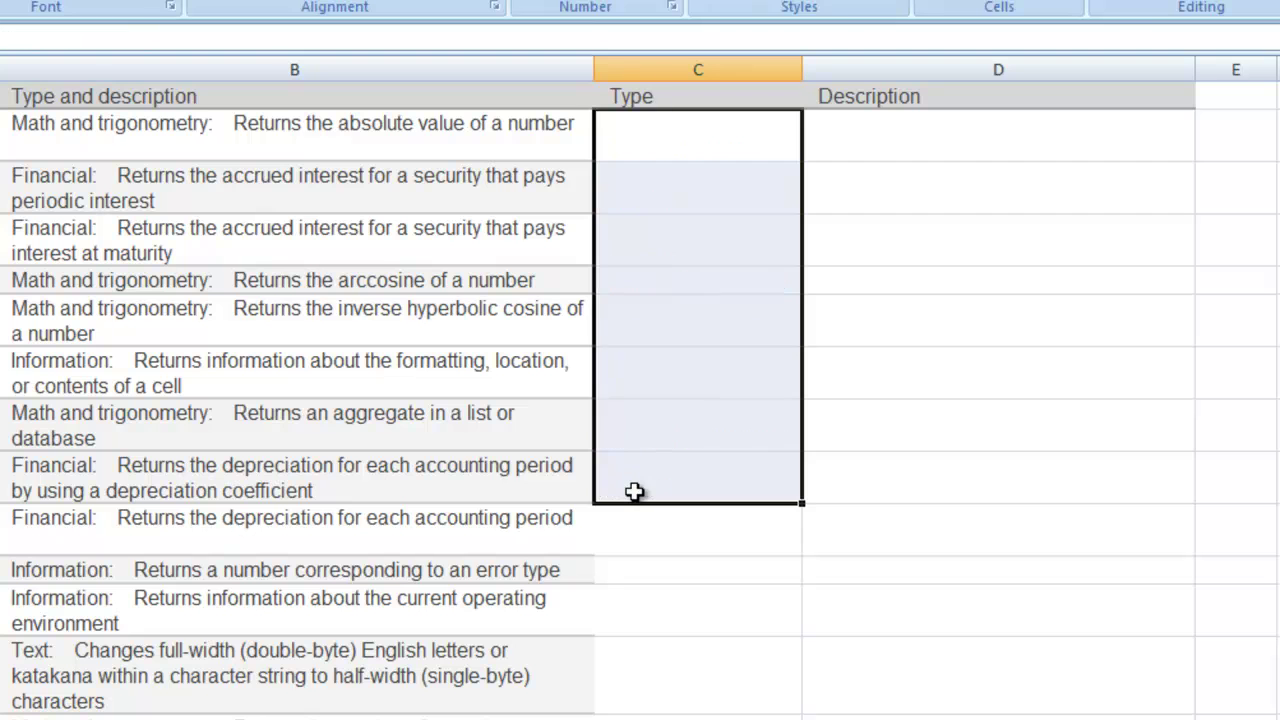
click(634, 491)
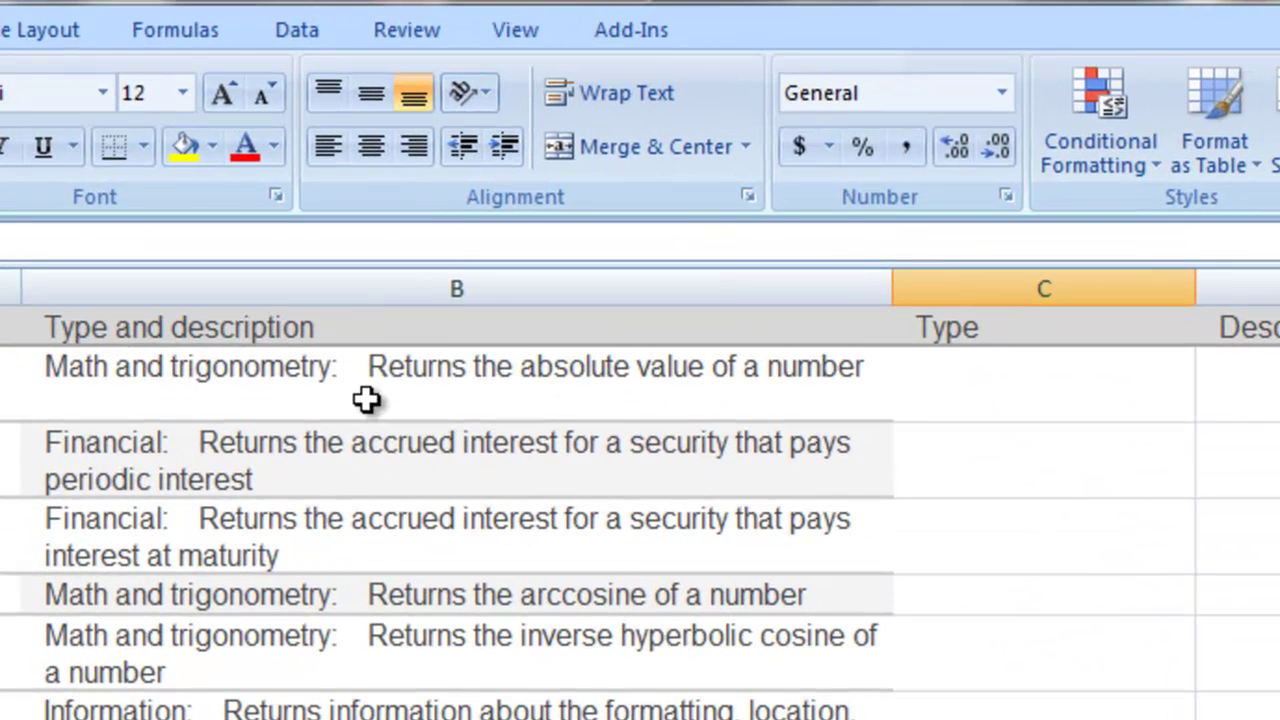
Start Text to Columns on the Type and description entries in column B, from B2 down
drag(368, 389, 368, 715)
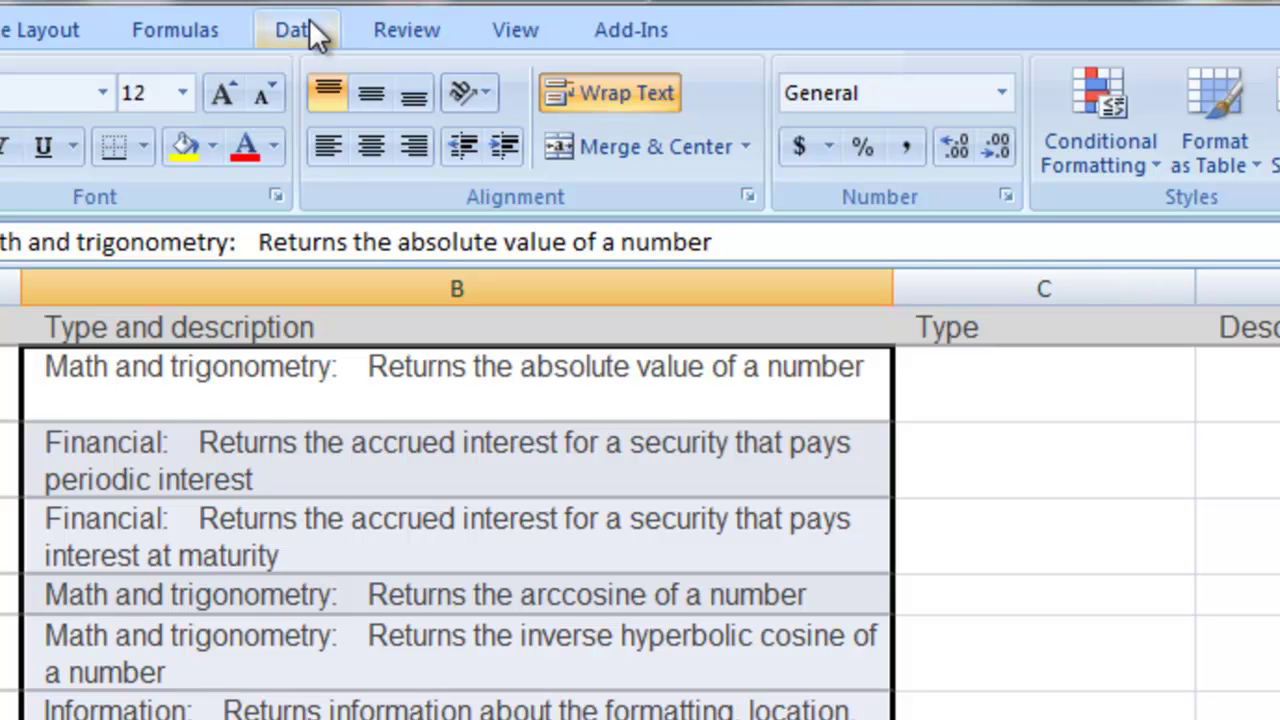
click(554, 400)
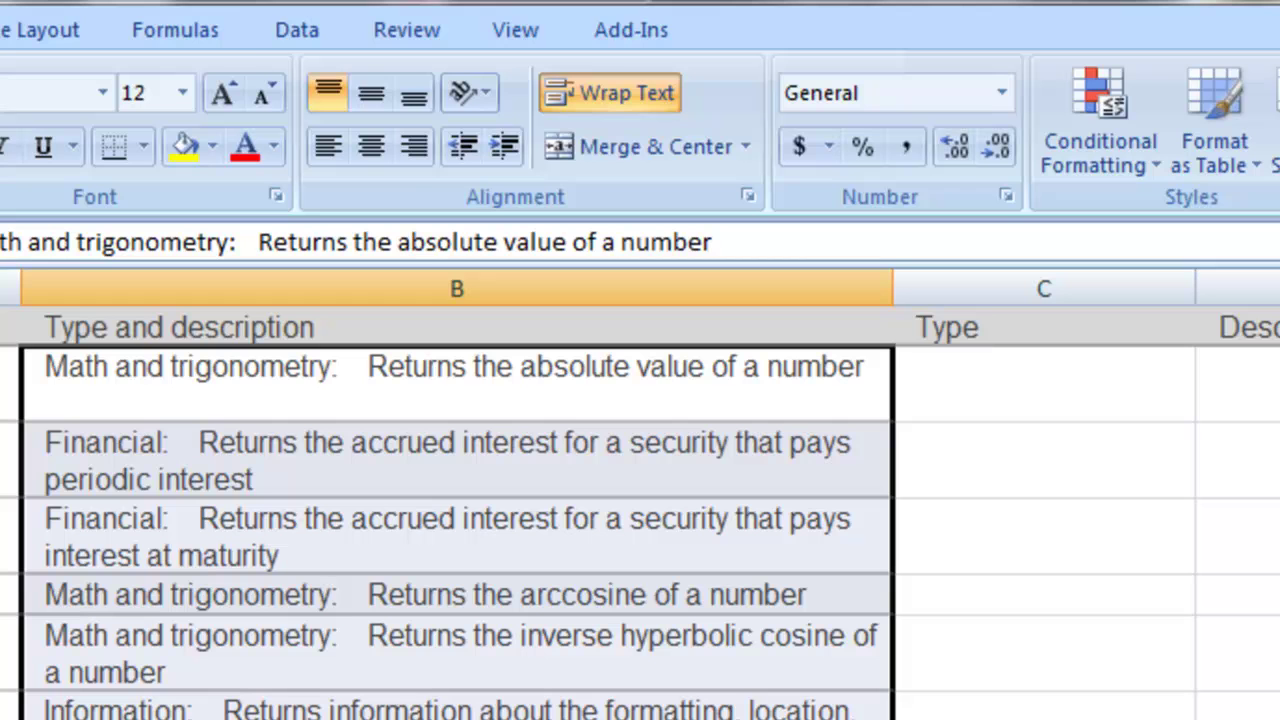
click(305, 32)
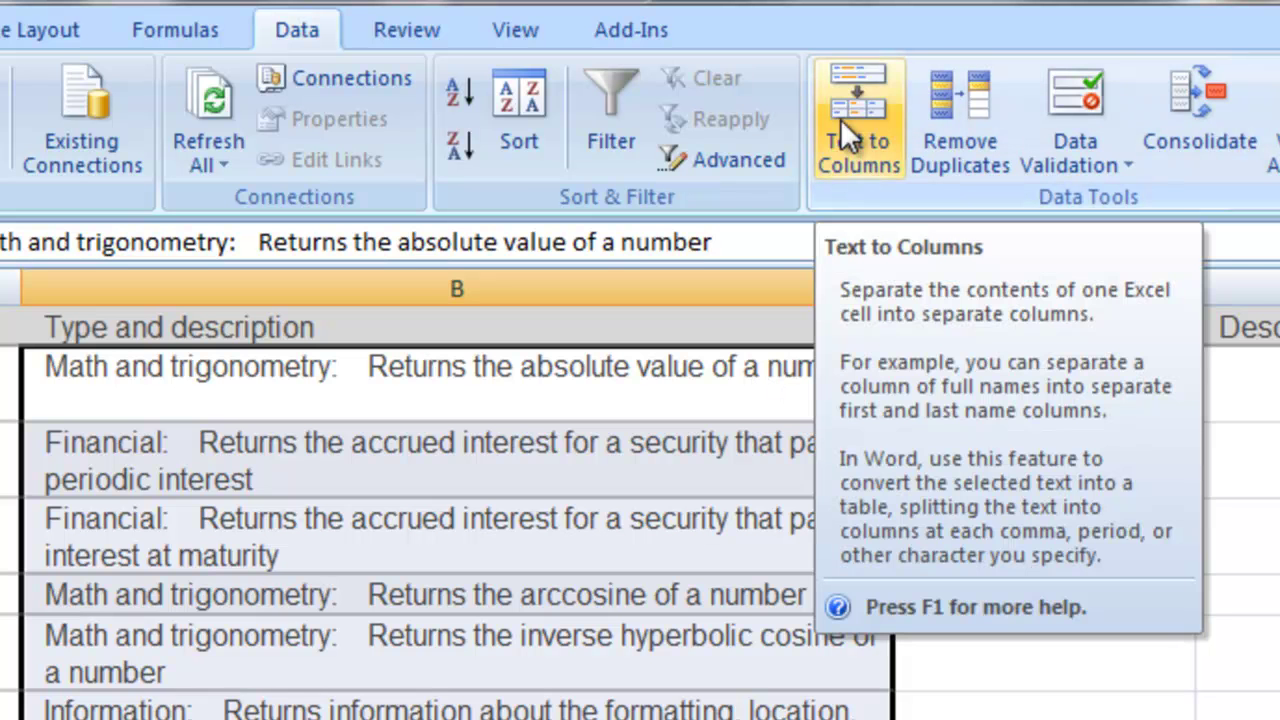
click(842, 120)
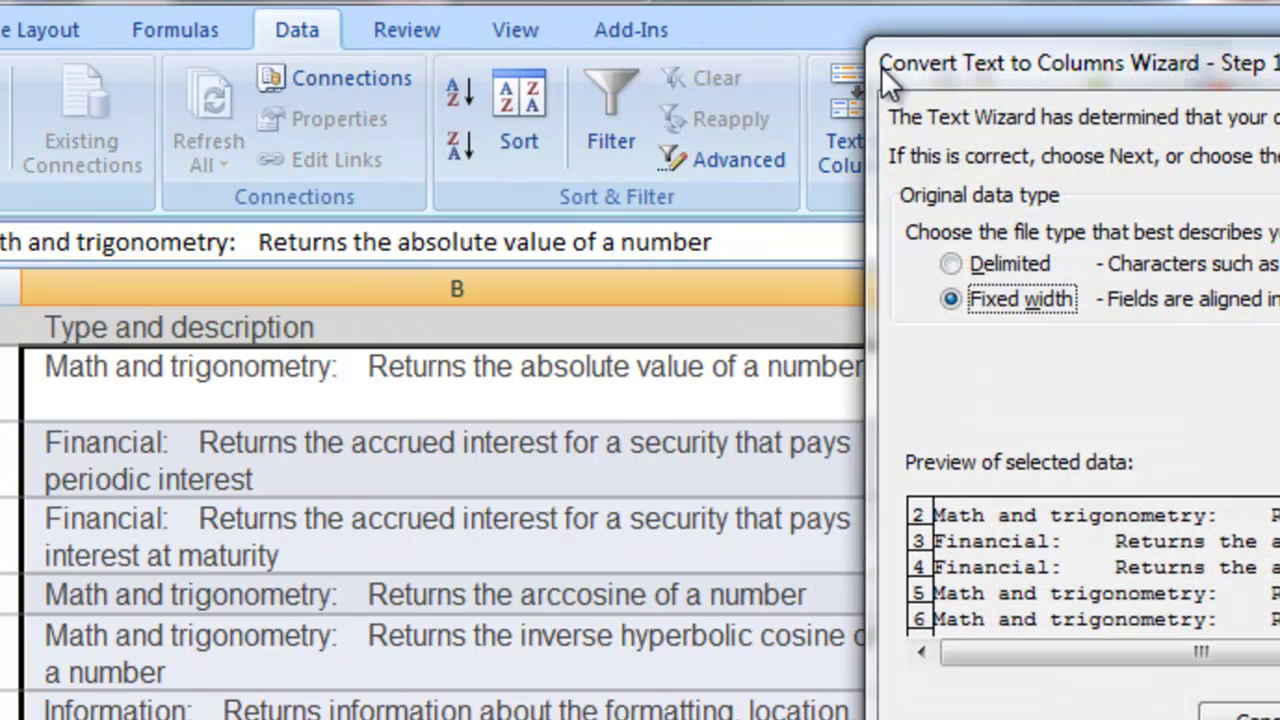
drag(994, 61, 14, 505)
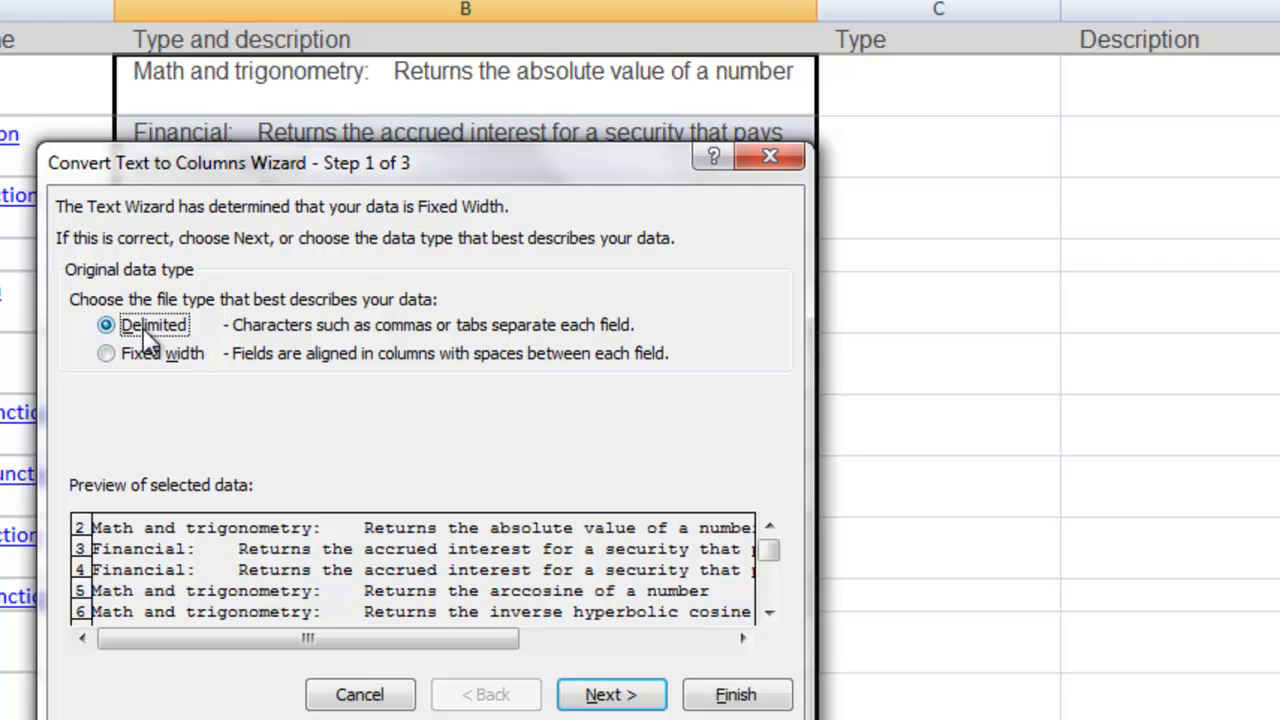
Set the conversion to Delimited, with Tab turned off and a colon as the custom delimiter
click(153, 358)
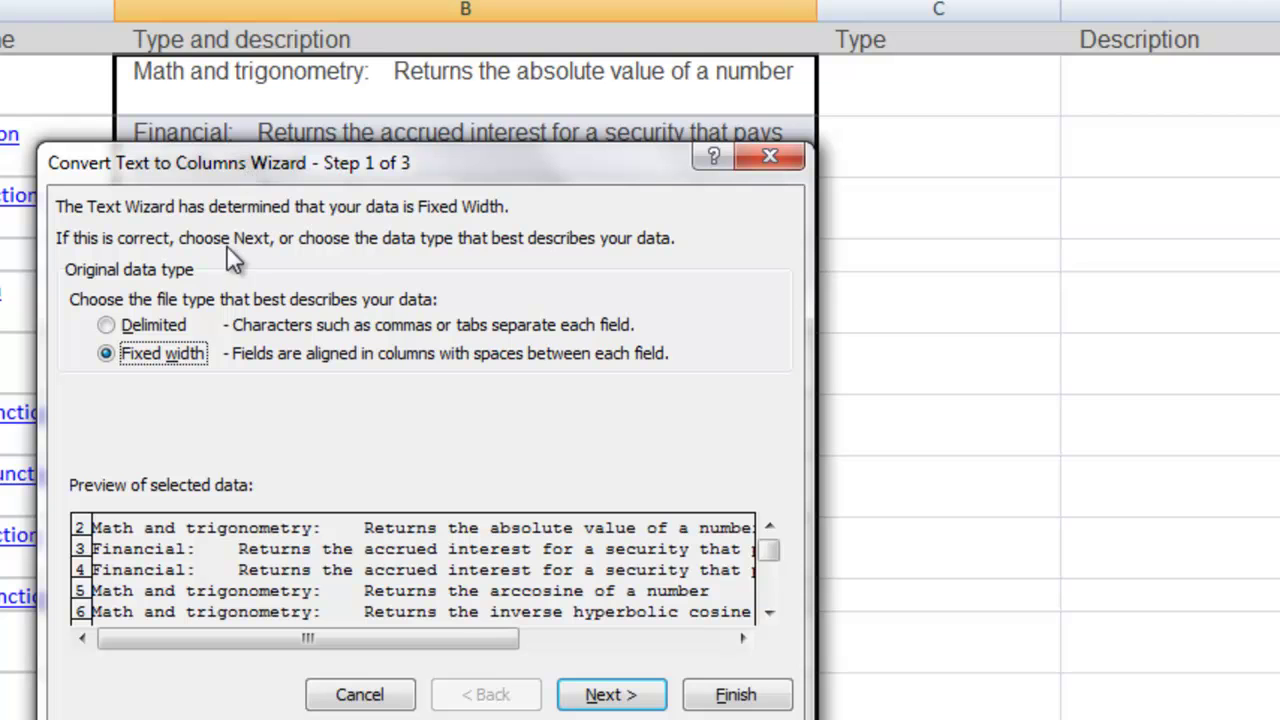
click(171, 323)
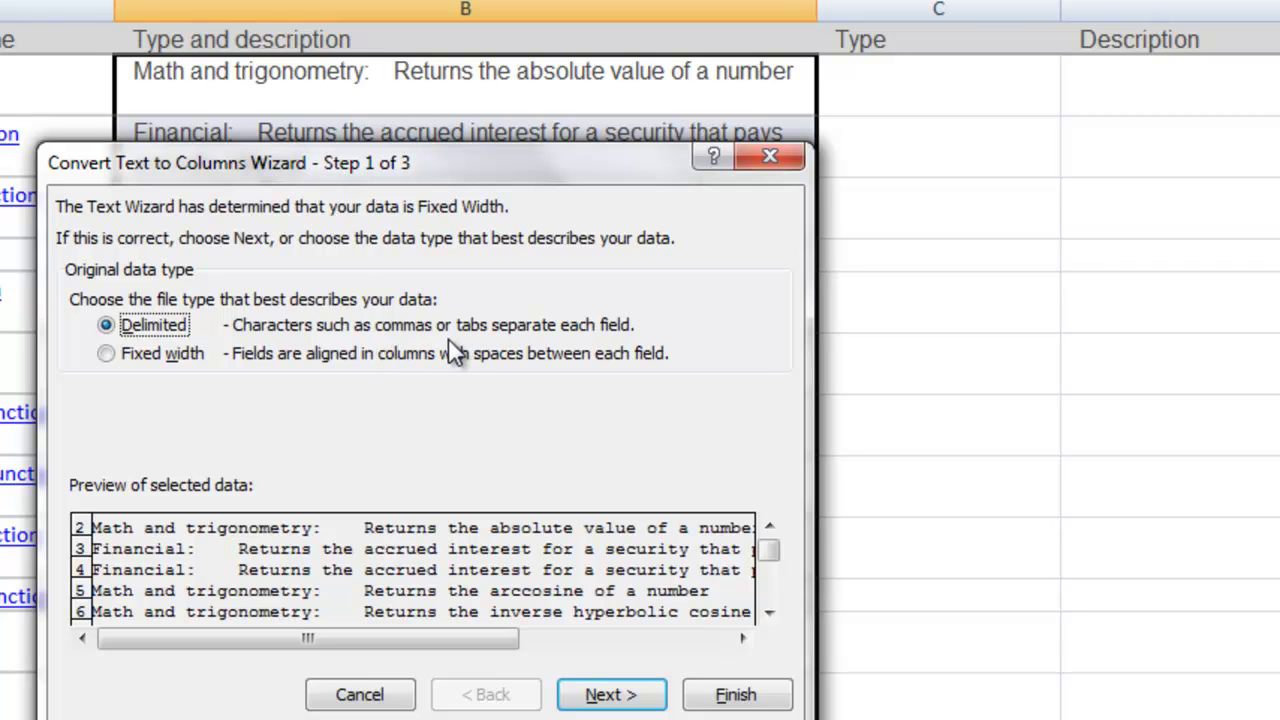
click(608, 695)
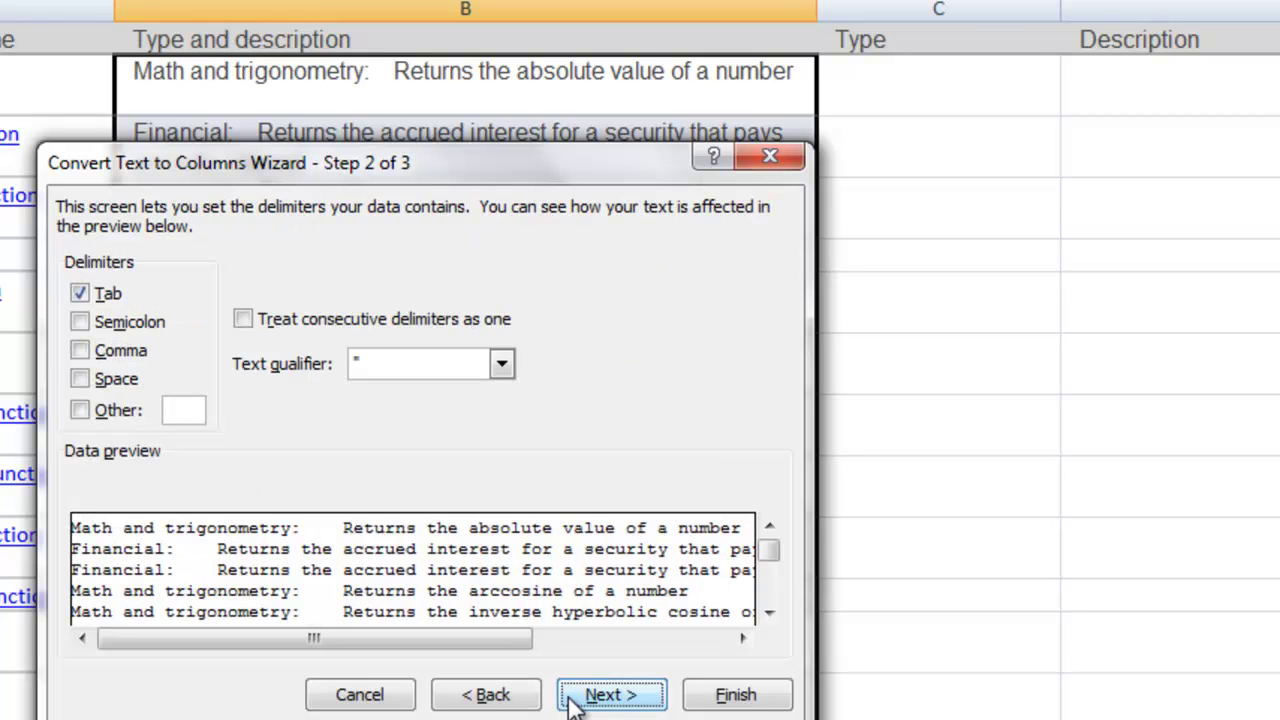
click(106, 300)
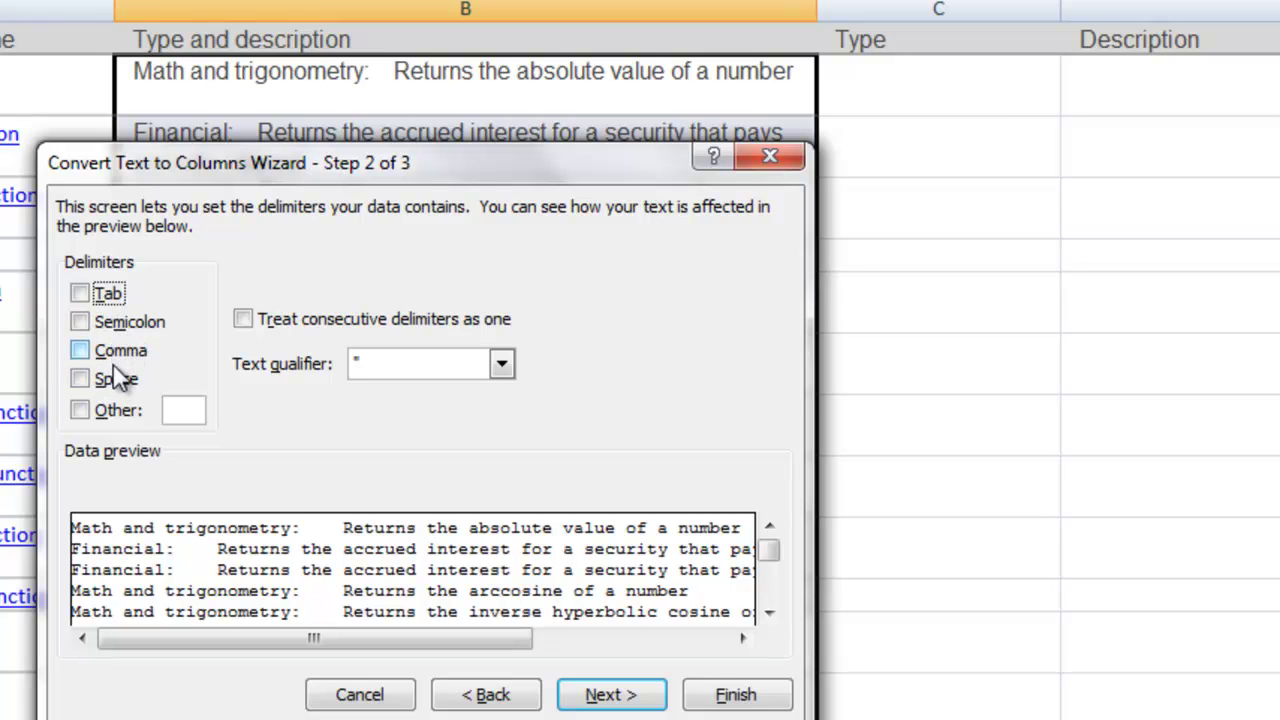
click(117, 407)
text(:)
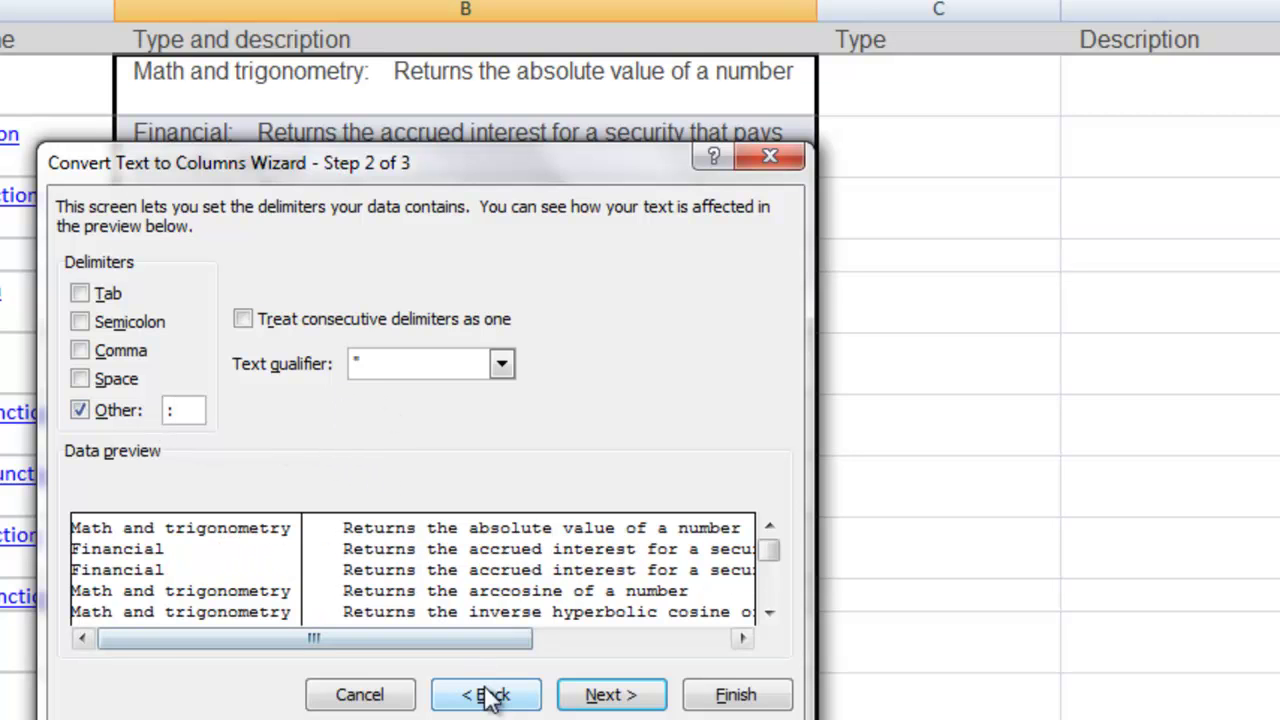
click(106, 295)
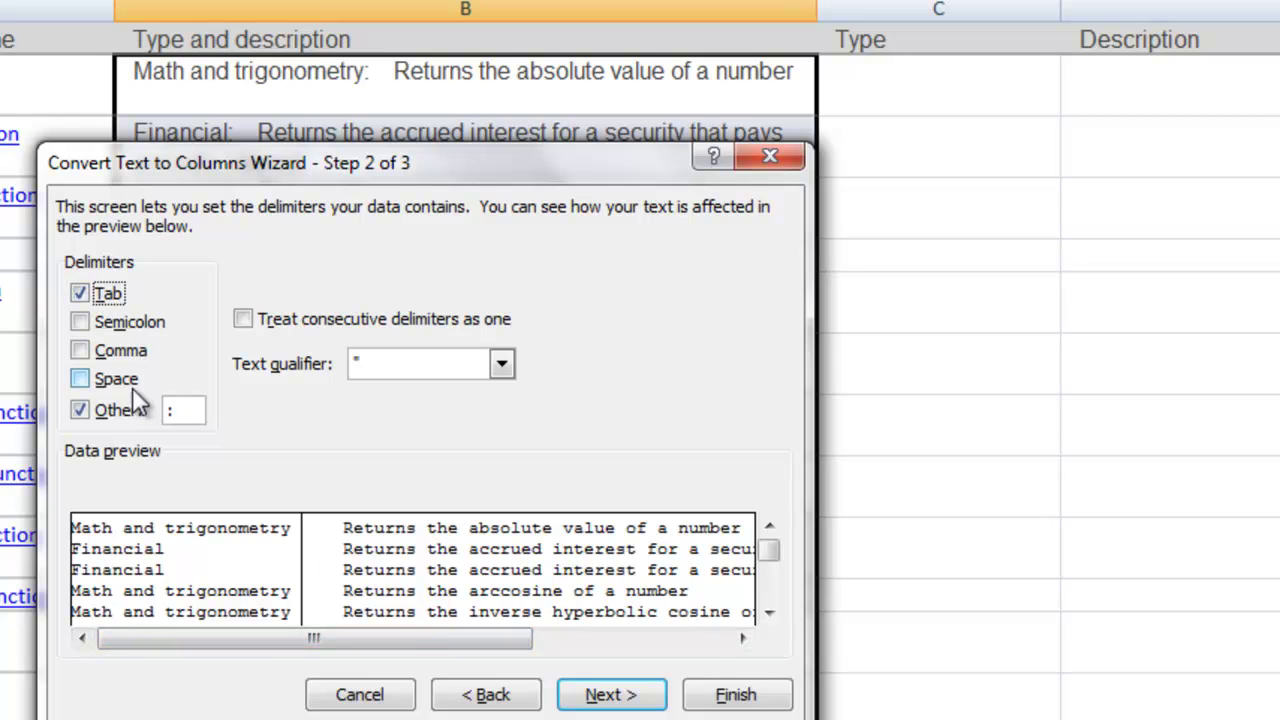
click(120, 414)
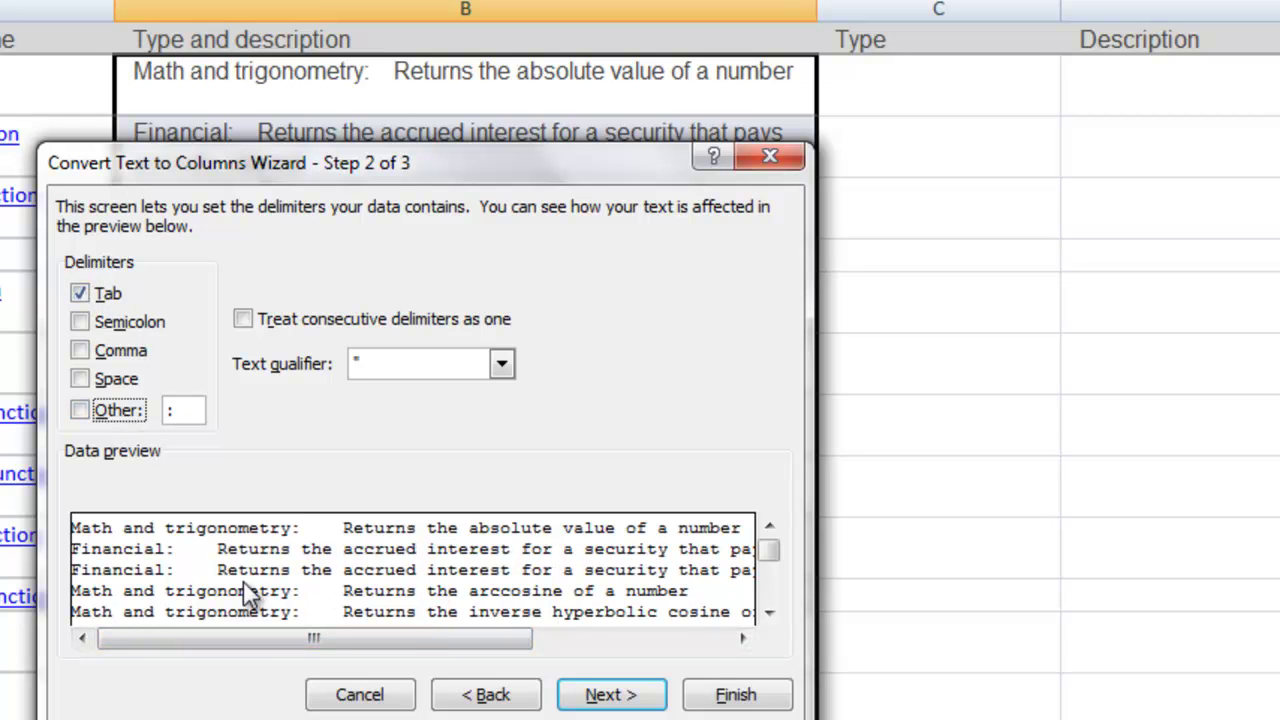
click(120, 415)
click(106, 293)
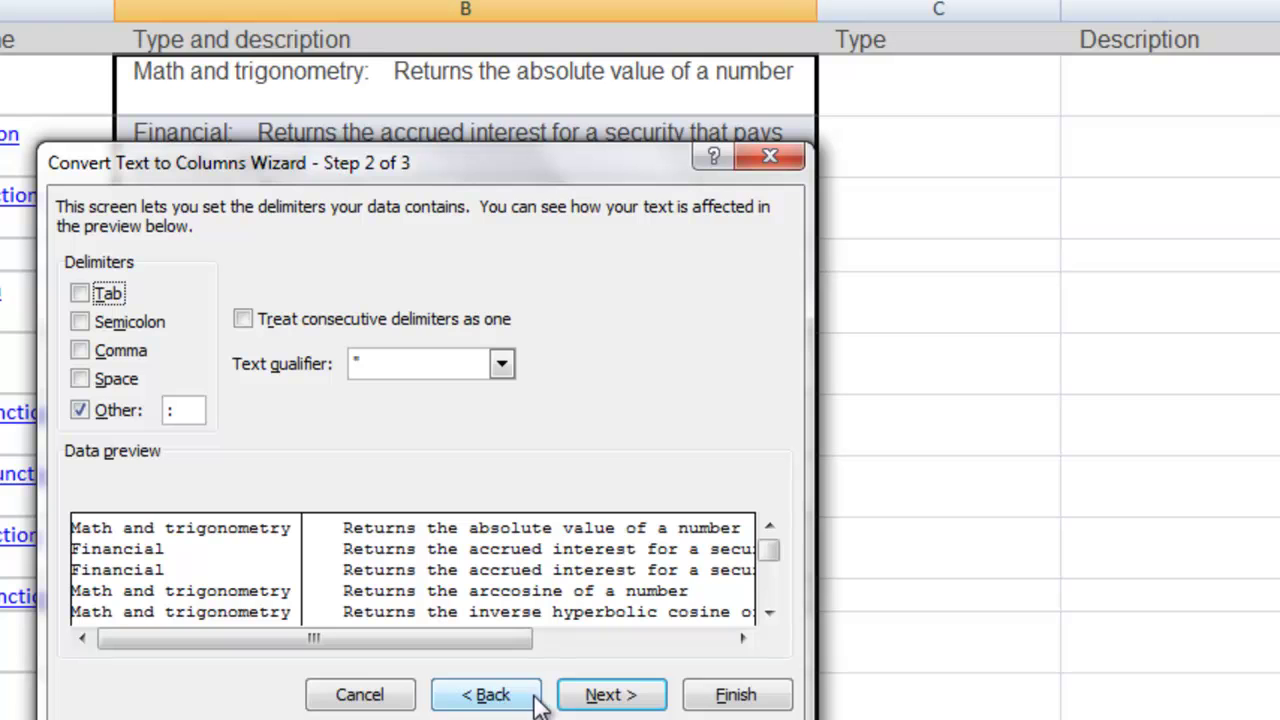
Complete the Text to Columns split with the General data format and $B$2 as the destination
click(591, 700)
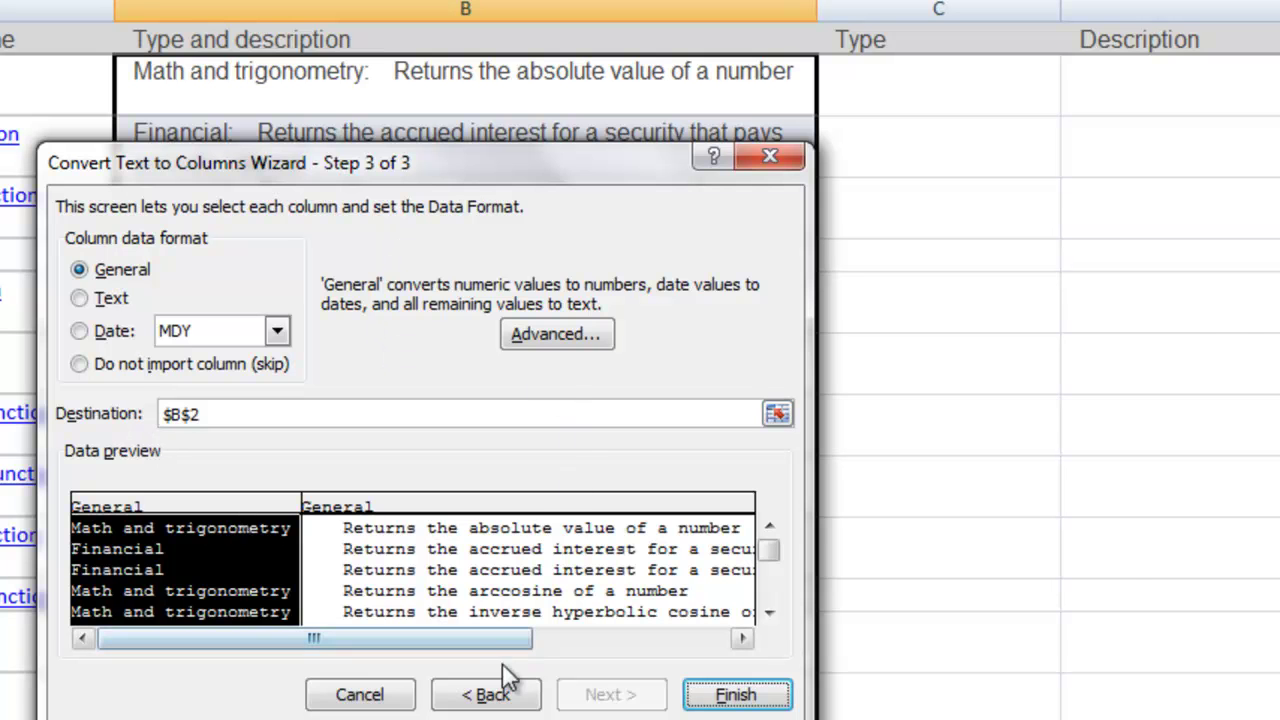
click(735, 695)
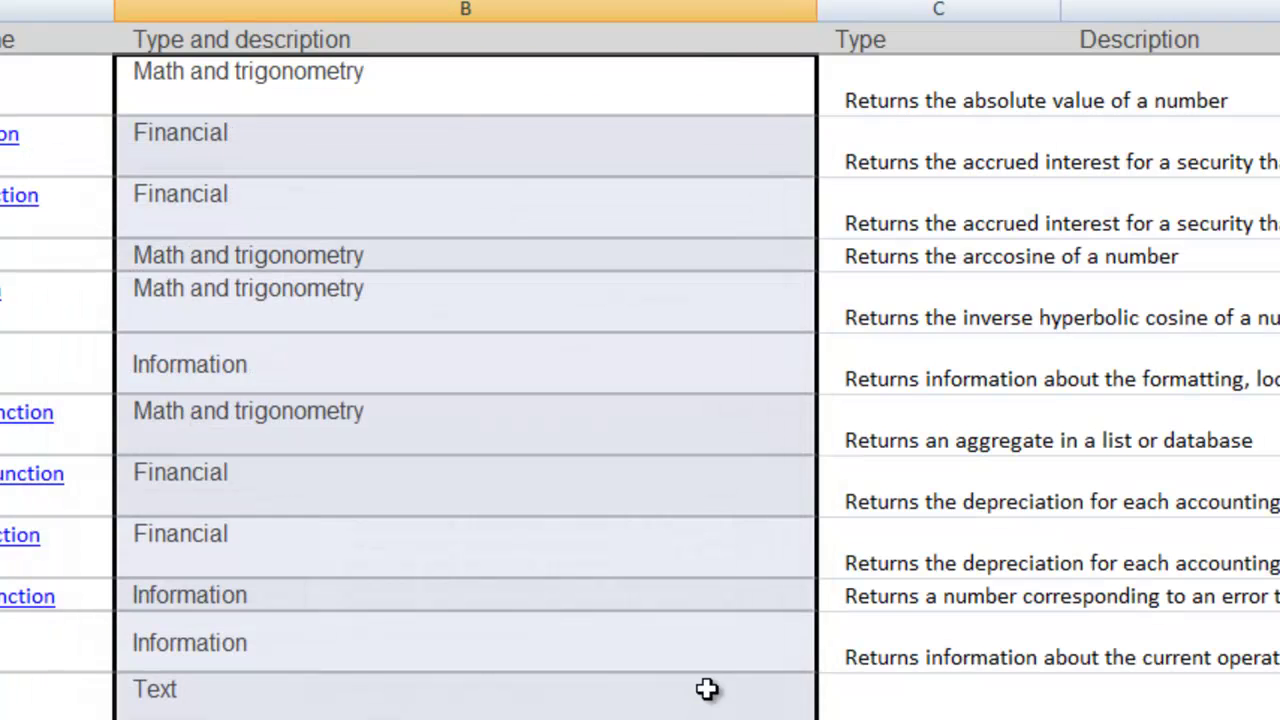
Examine the split results from row 2 down, comparing the types in column B with the descriptions in column C
click(470, 100)
drag(466, 97, 400, 651)
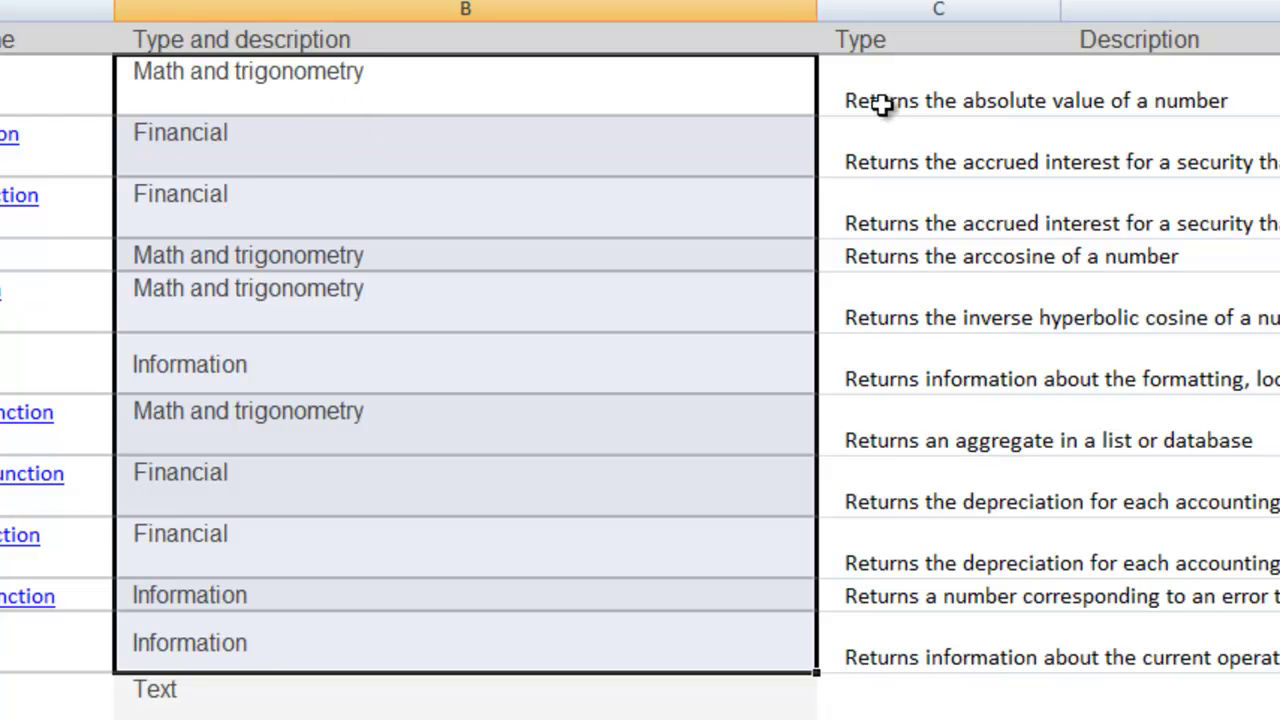
drag(880, 103, 840, 715)
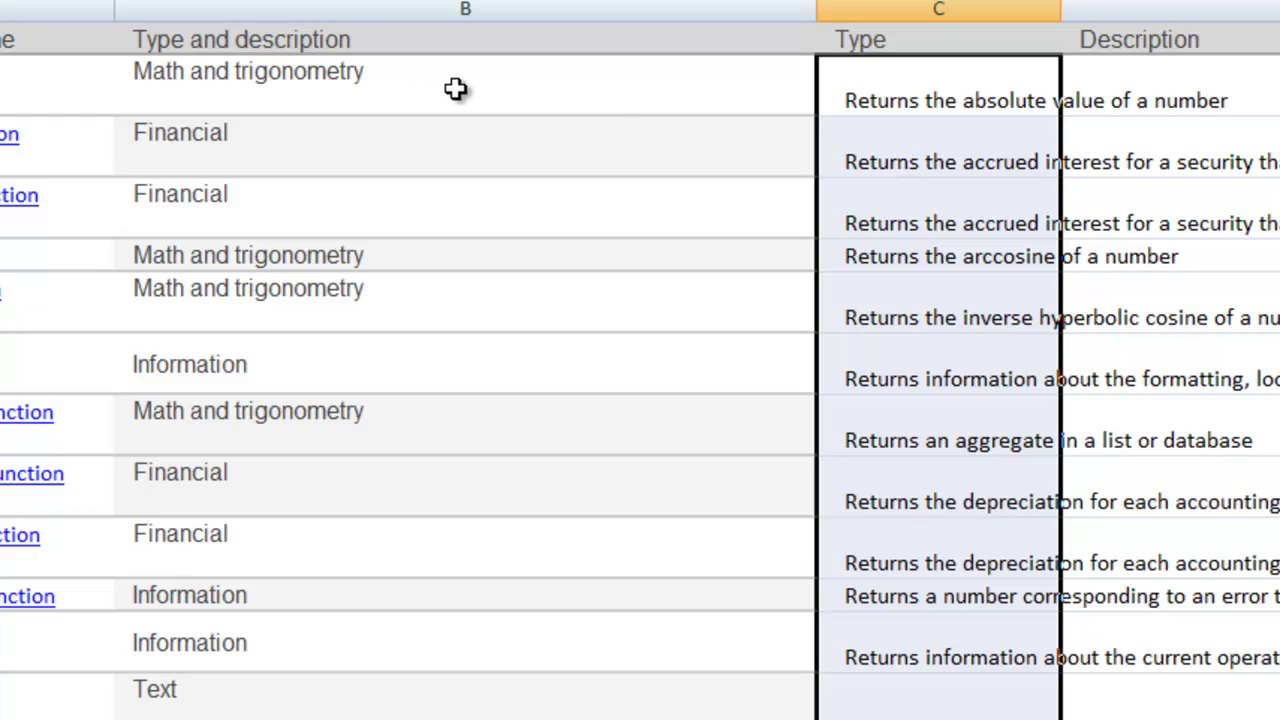
click(862, 97)
drag(425, 62, 389, 537)
drag(909, 93, 927, 540)
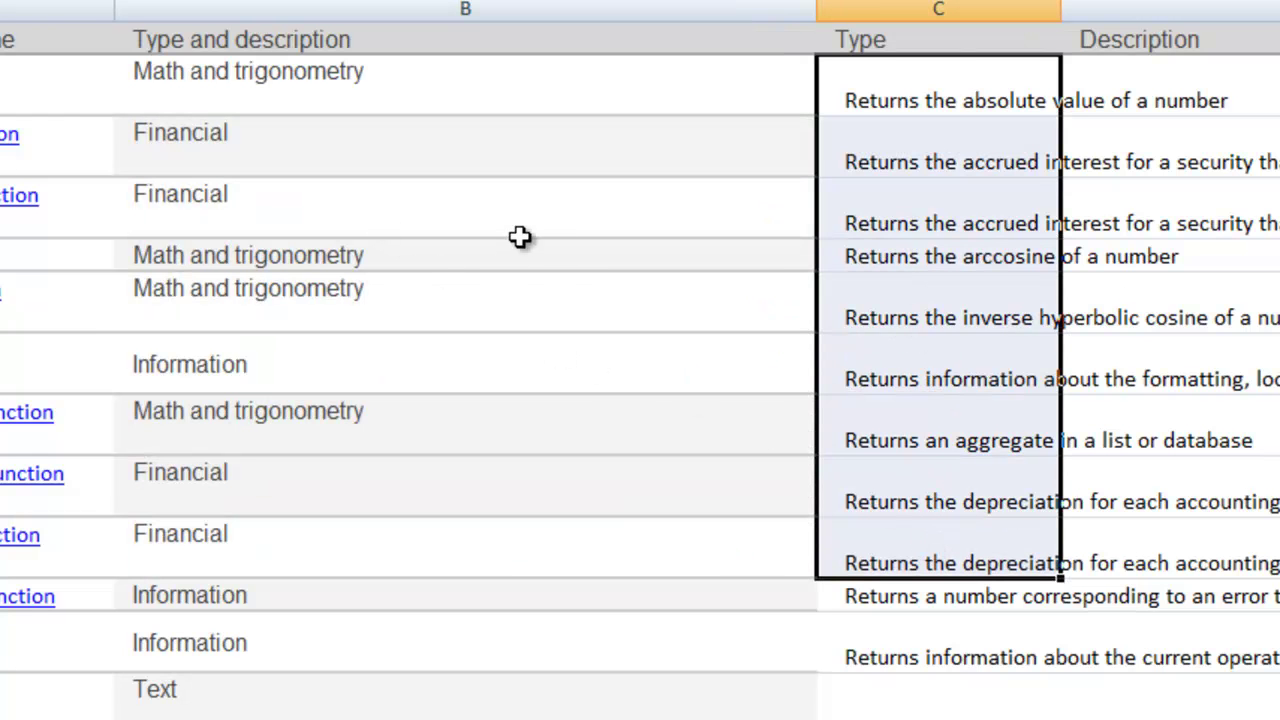
drag(360, 83, 316, 652)
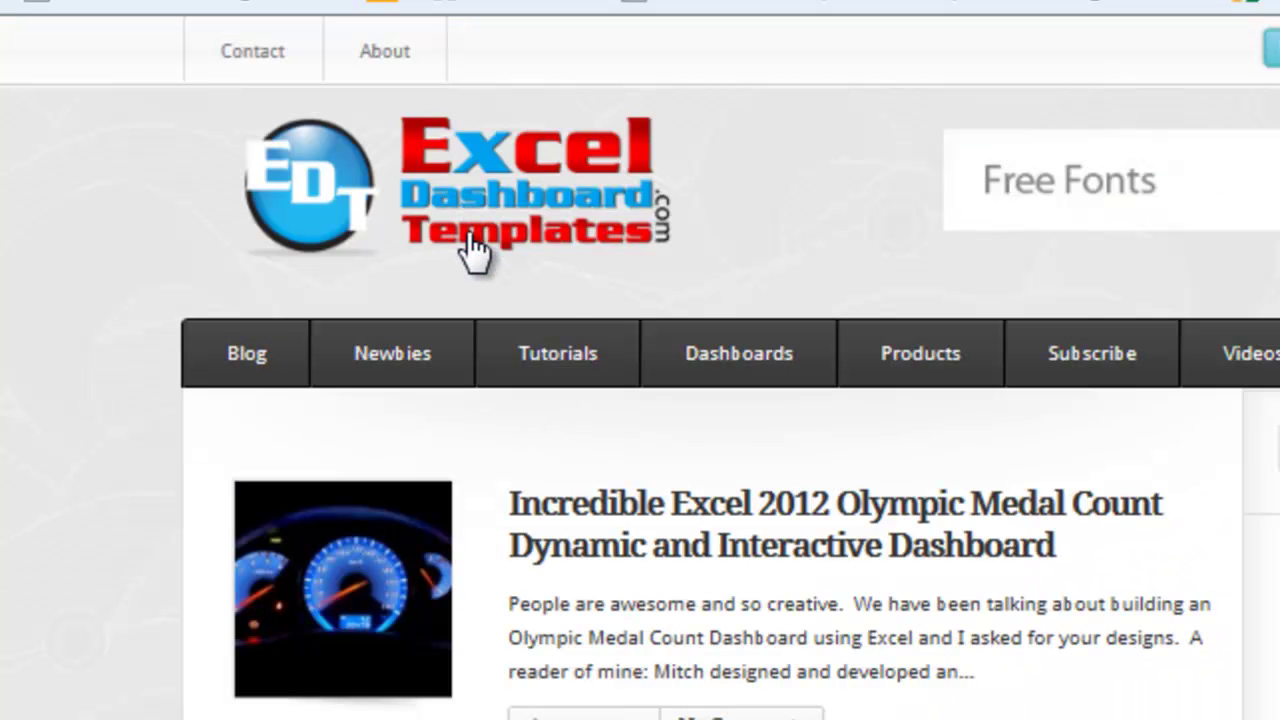
click(556, 280)
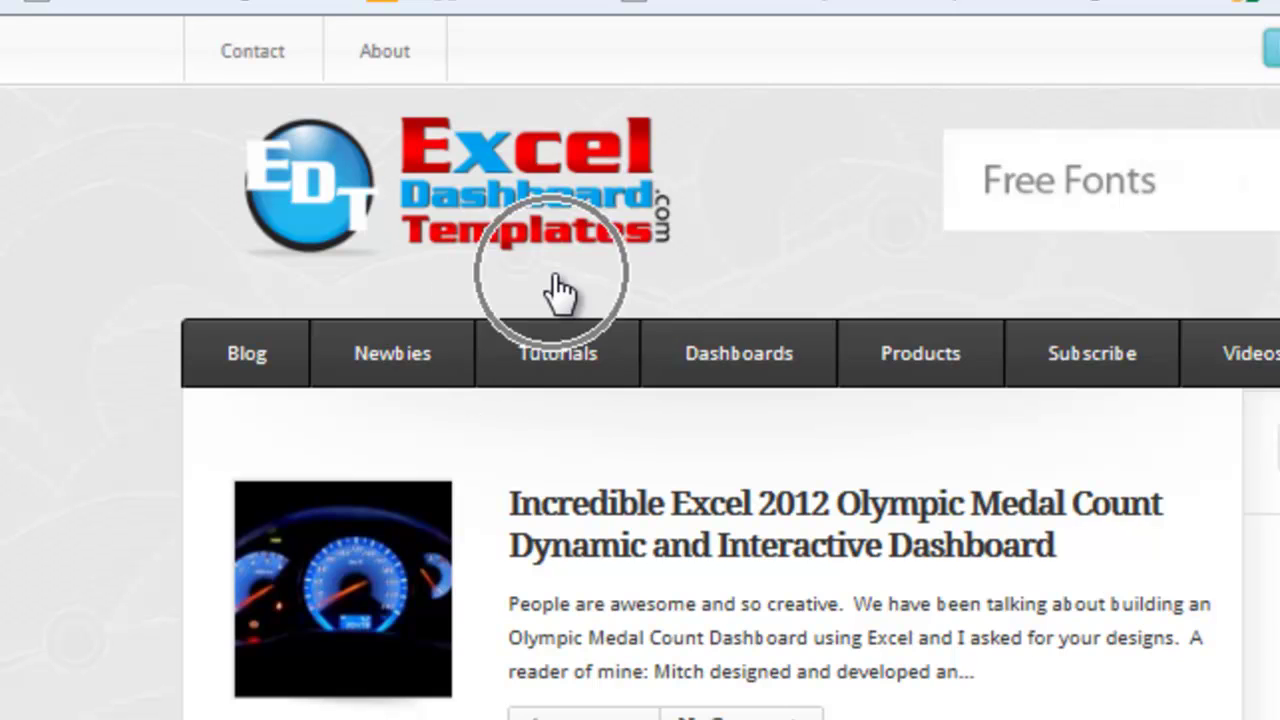